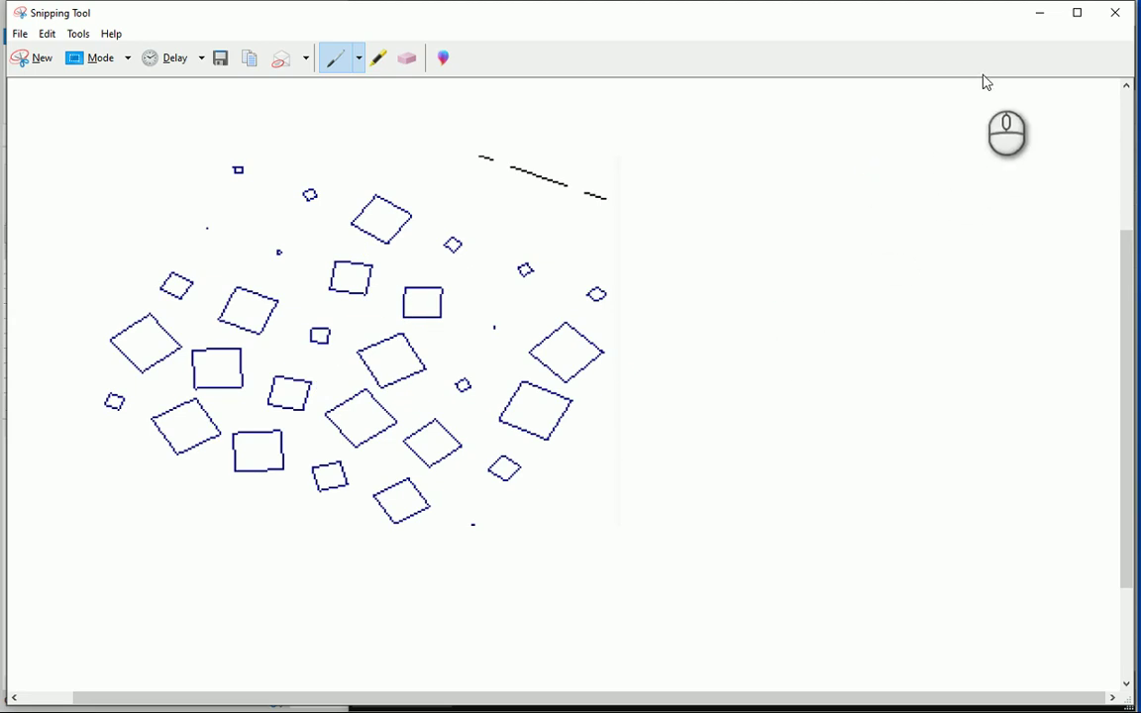
Set the polygon side slider to 4 and unwire the polygons from Surface.ByPatch's closedCurve input.
left_click(1041, 13)
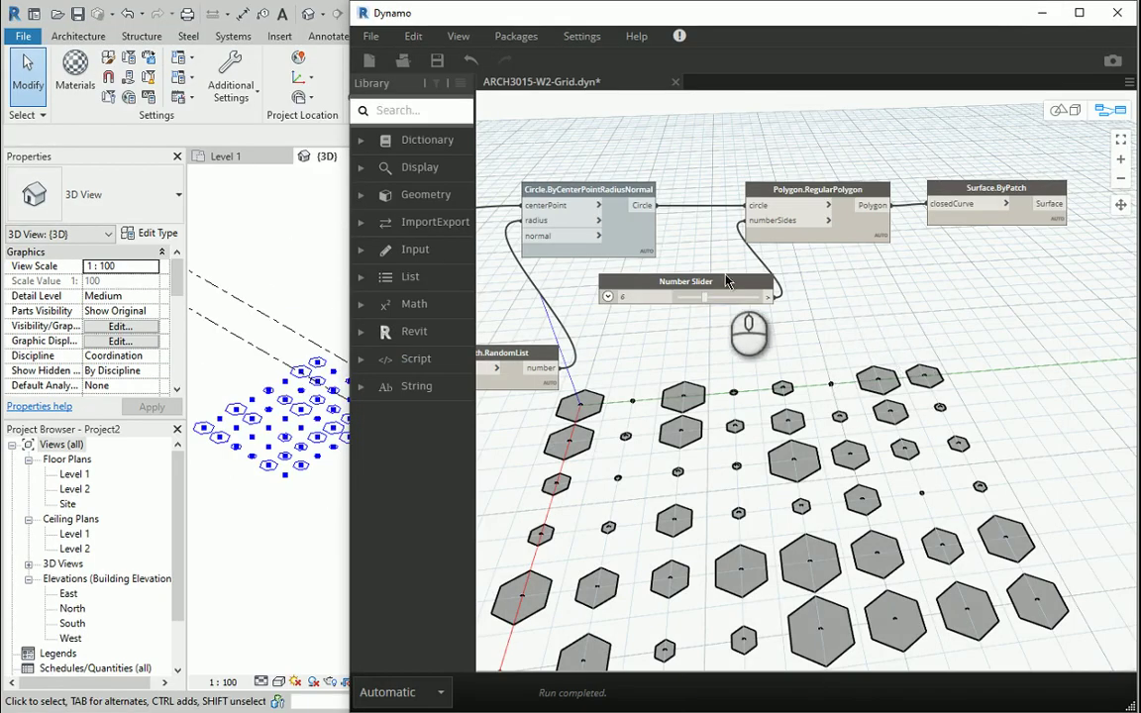
double_click(650, 297)
type("4")
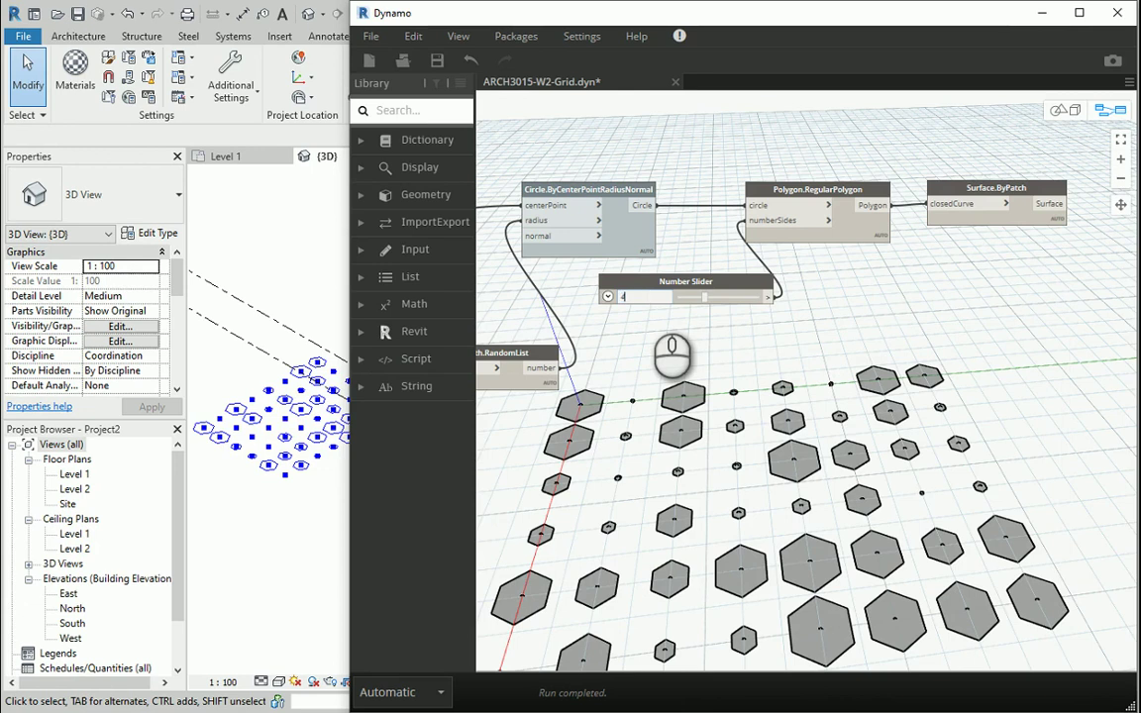
key("Return")
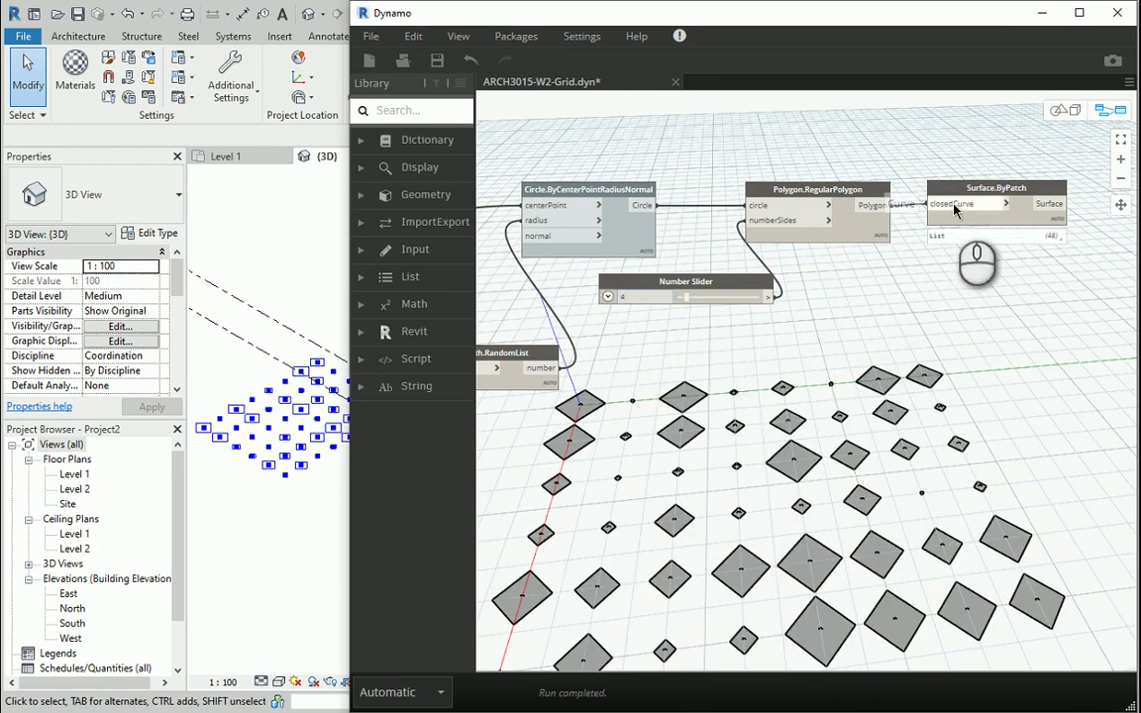
left_click_drag(952, 214, 896, 285)
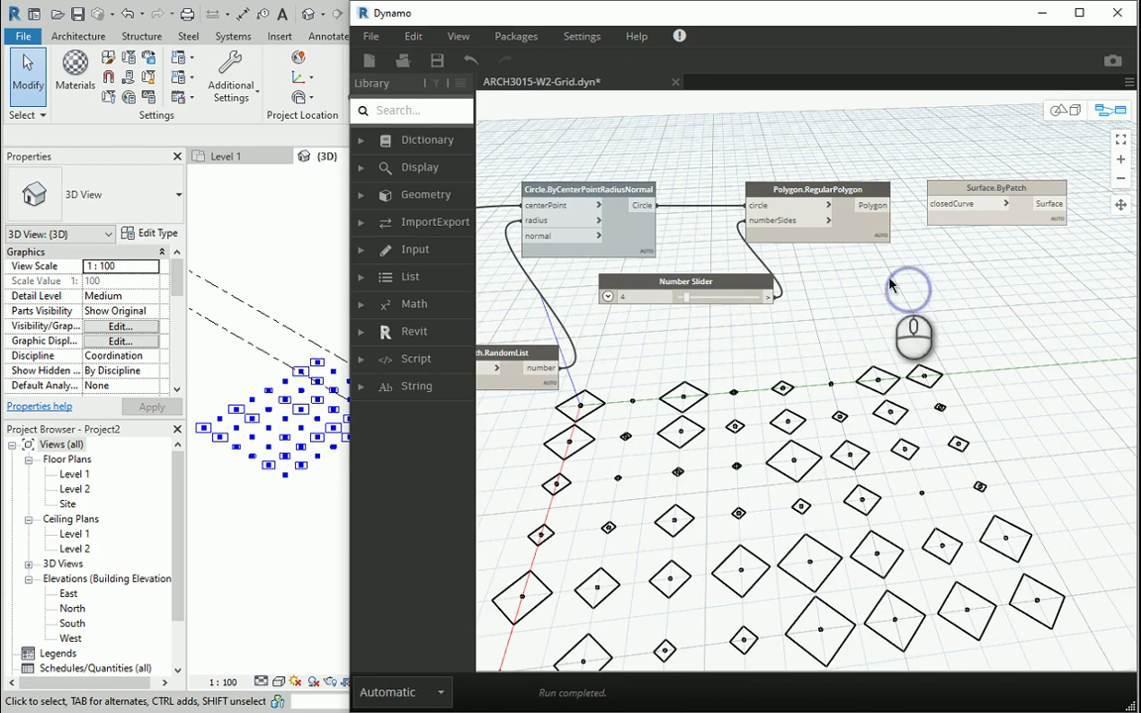
left_click_drag(349, 216, 335, 216)
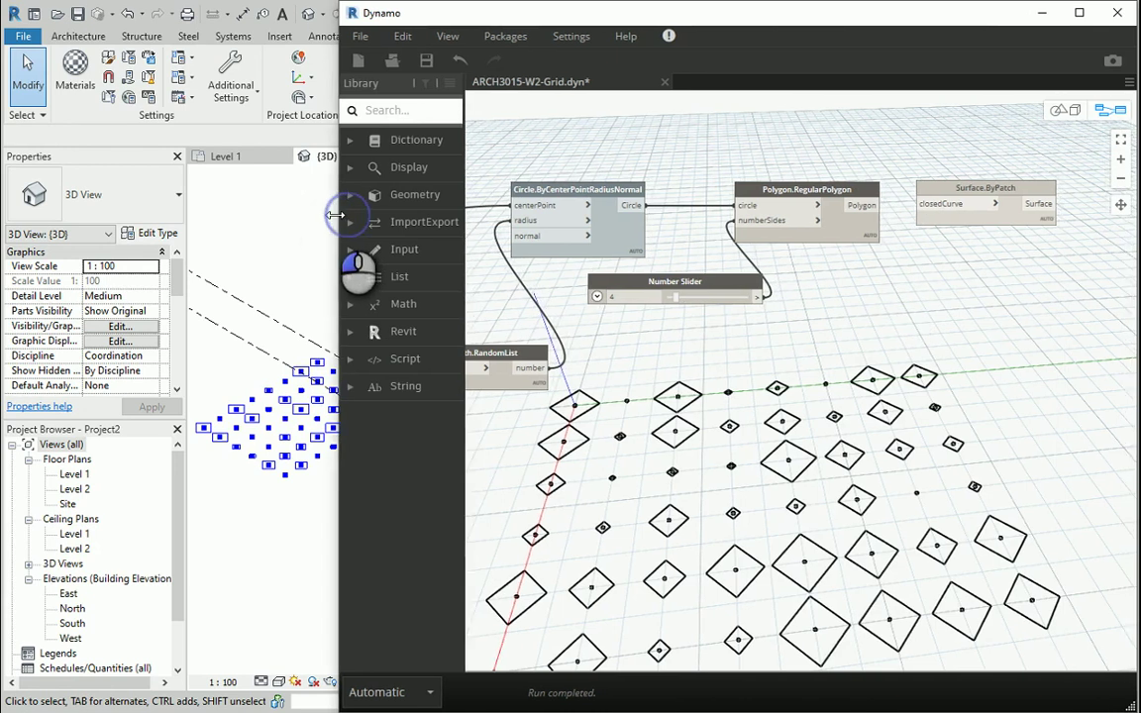
Expand Geometry > Modifiers > Geometry in the Library and scroll to the Rotate (origin, axis) node.
left_click(348, 198)
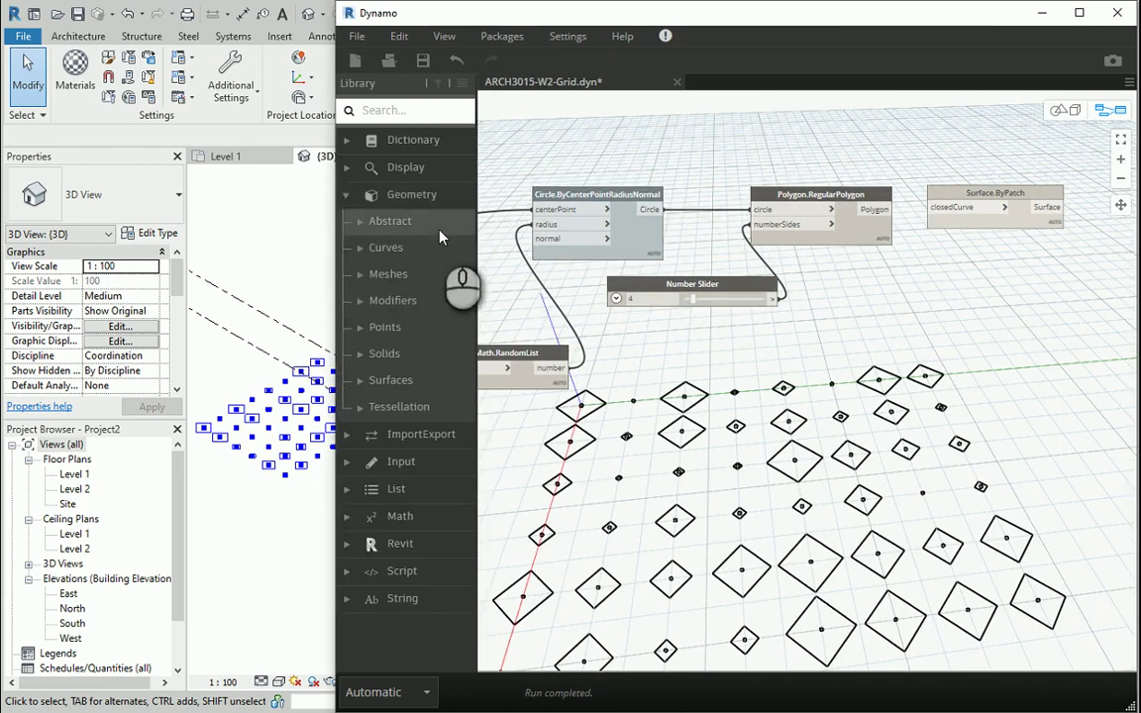
left_click(361, 302)
left_click(367, 329)
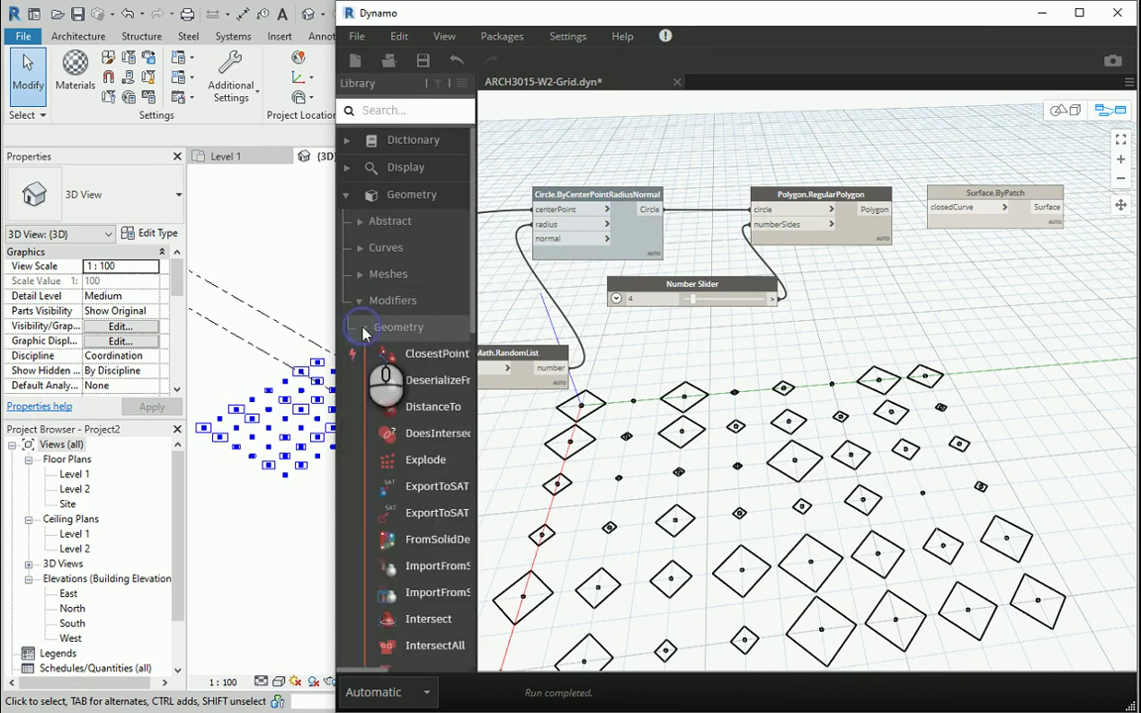
scroll(392, 464, "down", 1)
scroll(392, 463, "down", 4)
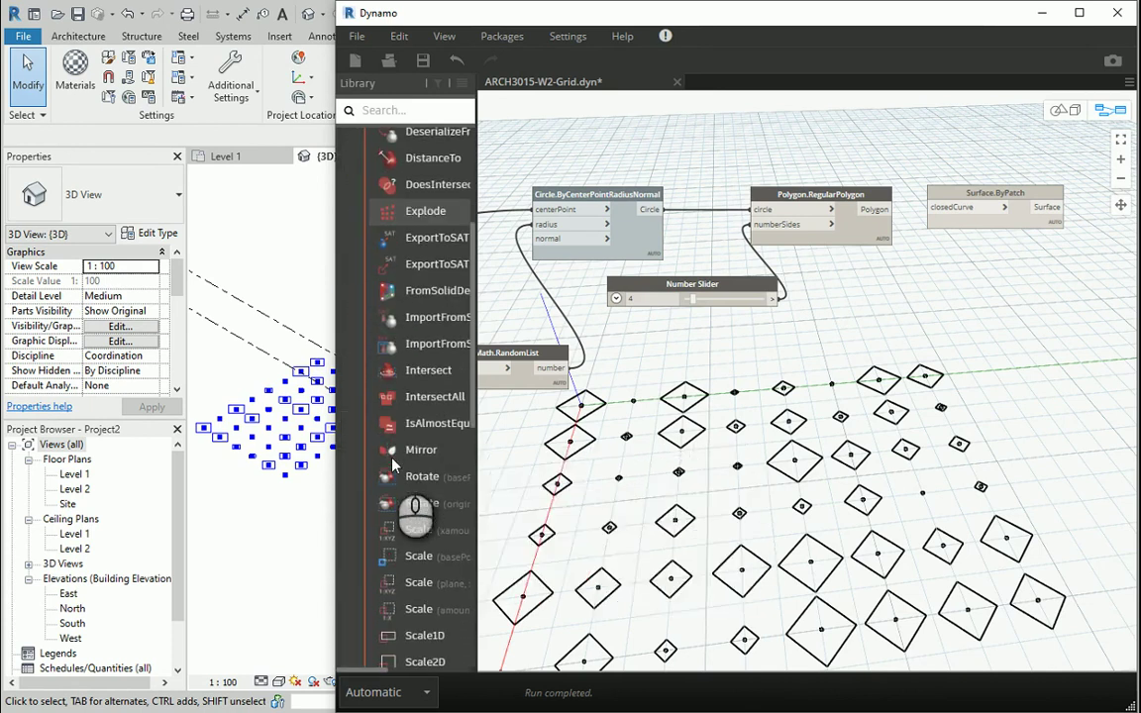
scroll(393, 463, "down", 2)
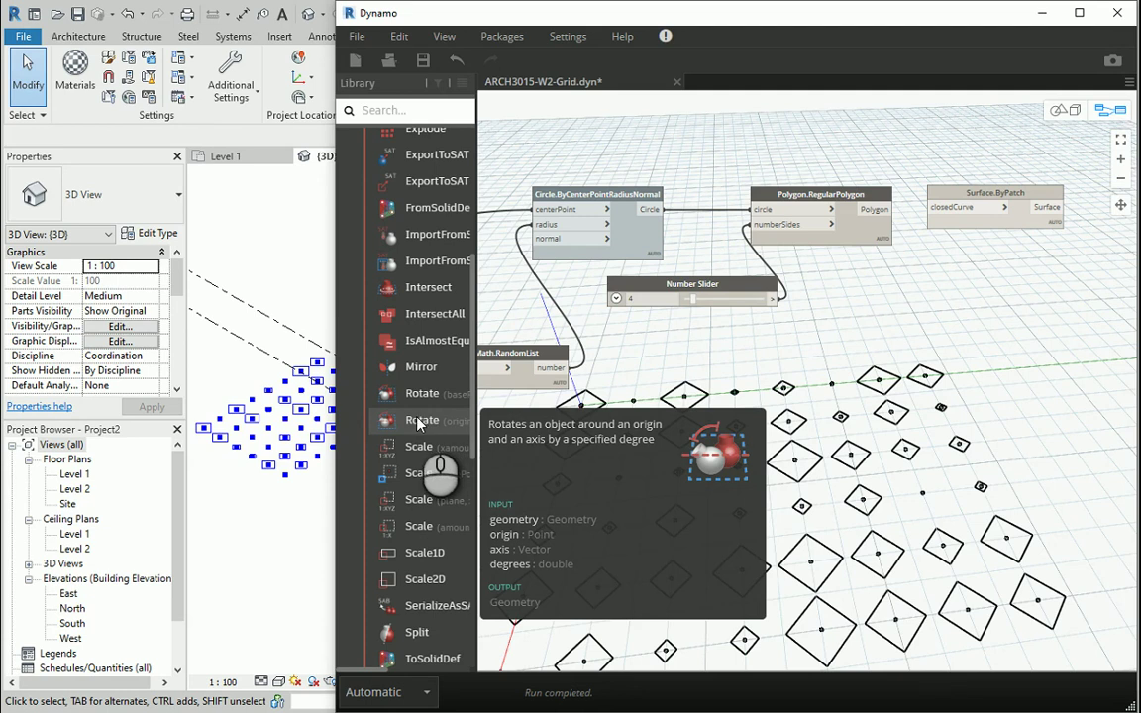
Place a Geometry.Rotate node beside Polygon.RegularPolygon, moving Surface.ByPatch further right.
left_click(418, 422)
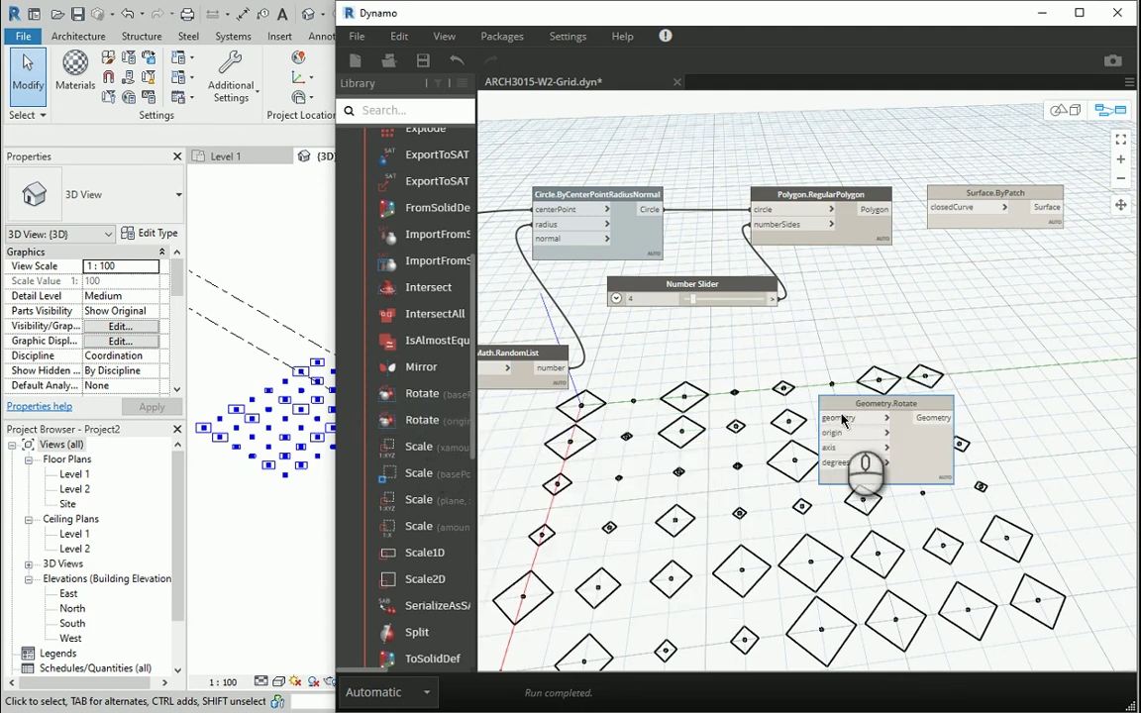
scroll(947, 279, "up", 5)
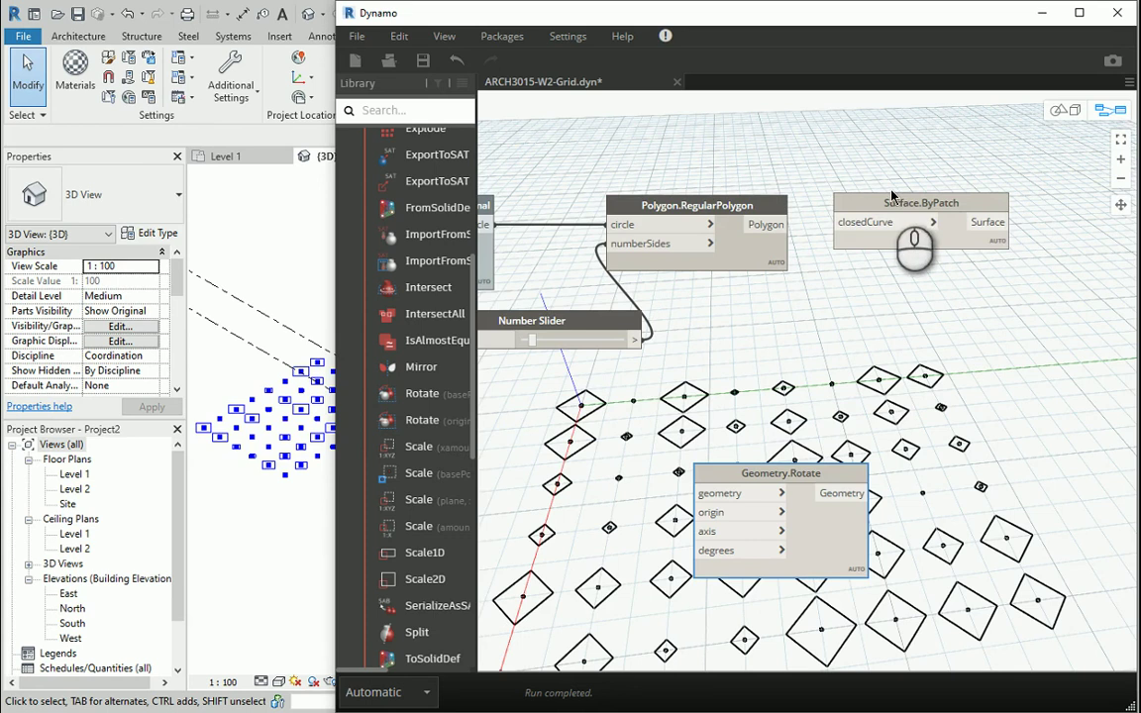
left_click_drag(887, 200, 1016, 202)
left_click_drag(780, 472, 887, 261)
scroll(793, 238, "down", 2)
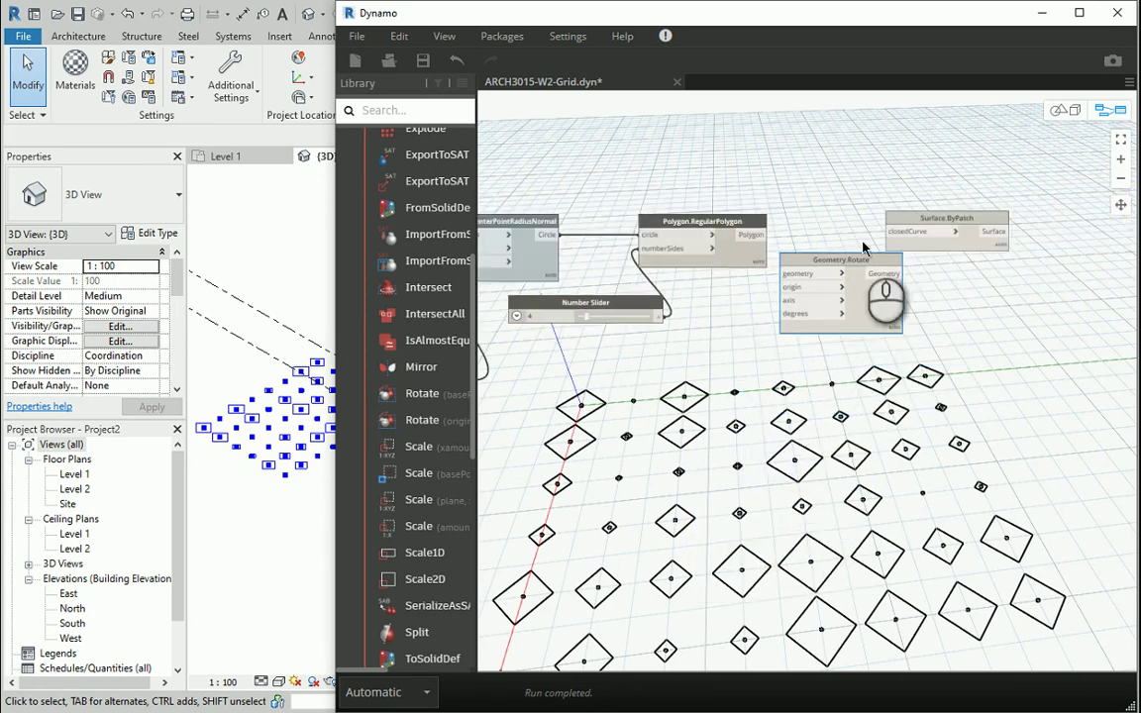
scroll(912, 218, "up", 1)
left_click_drag(912, 218, 1008, 211)
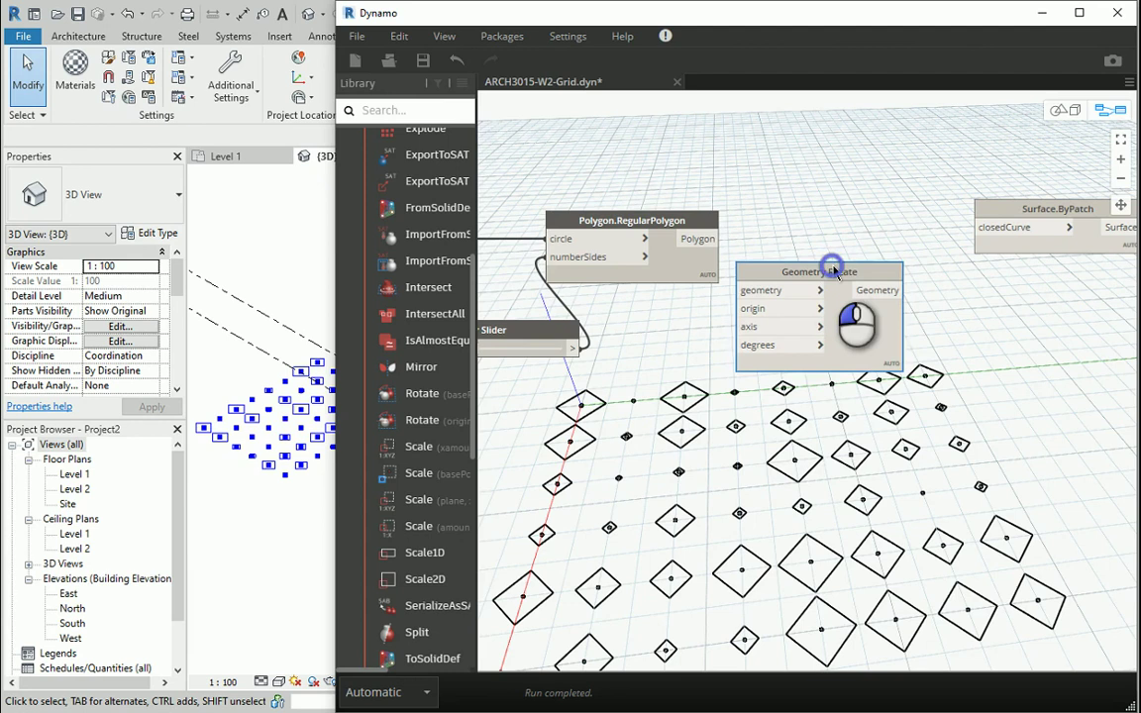
left_click_drag(837, 271, 858, 216)
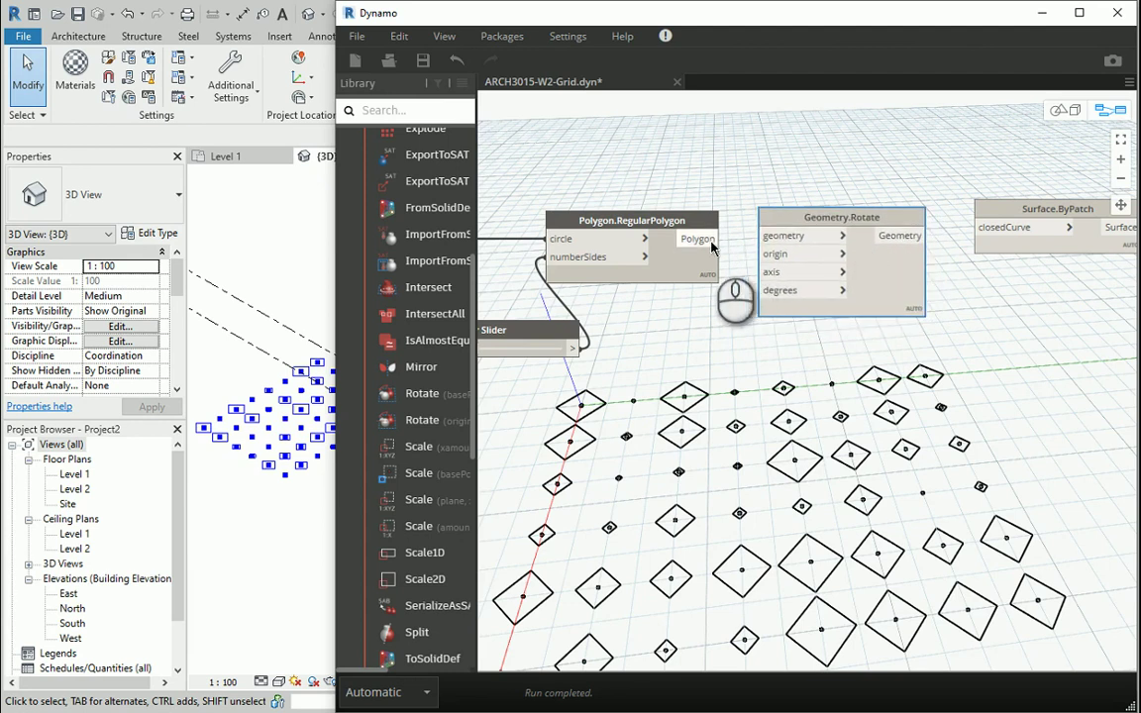
Wire the Polygon.RegularPolygon output into Geometry.Rotate's geometry input.
left_click(706, 241)
left_click(764, 236)
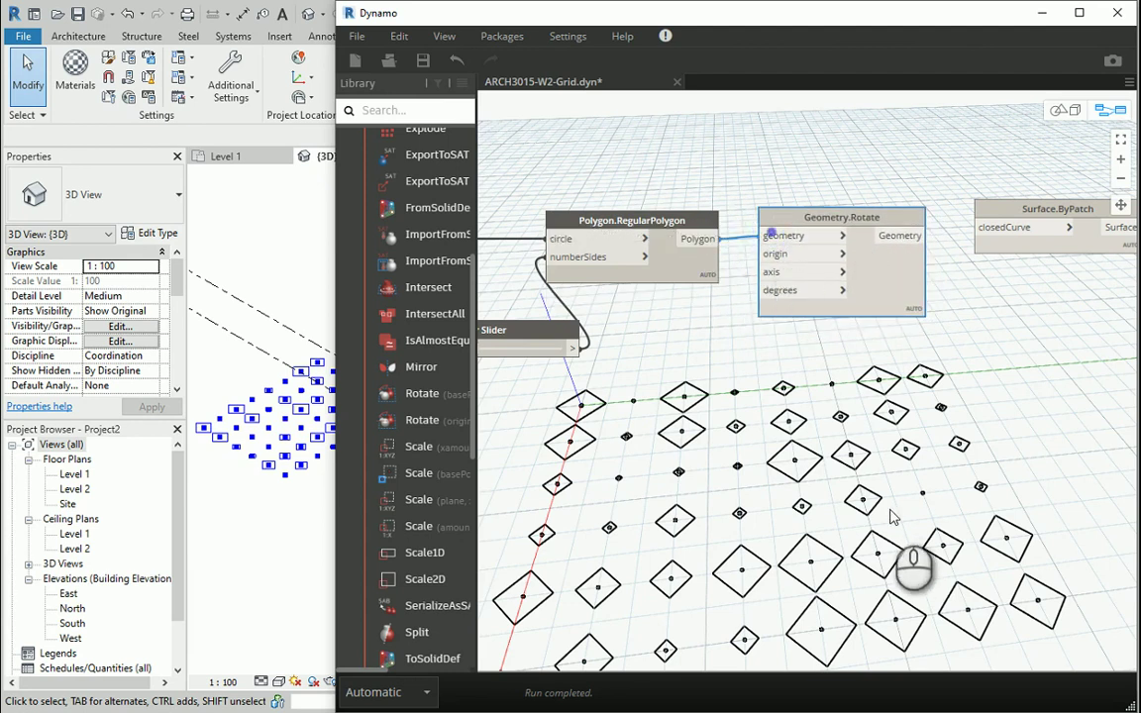
left_click_drag(802, 220, 824, 232)
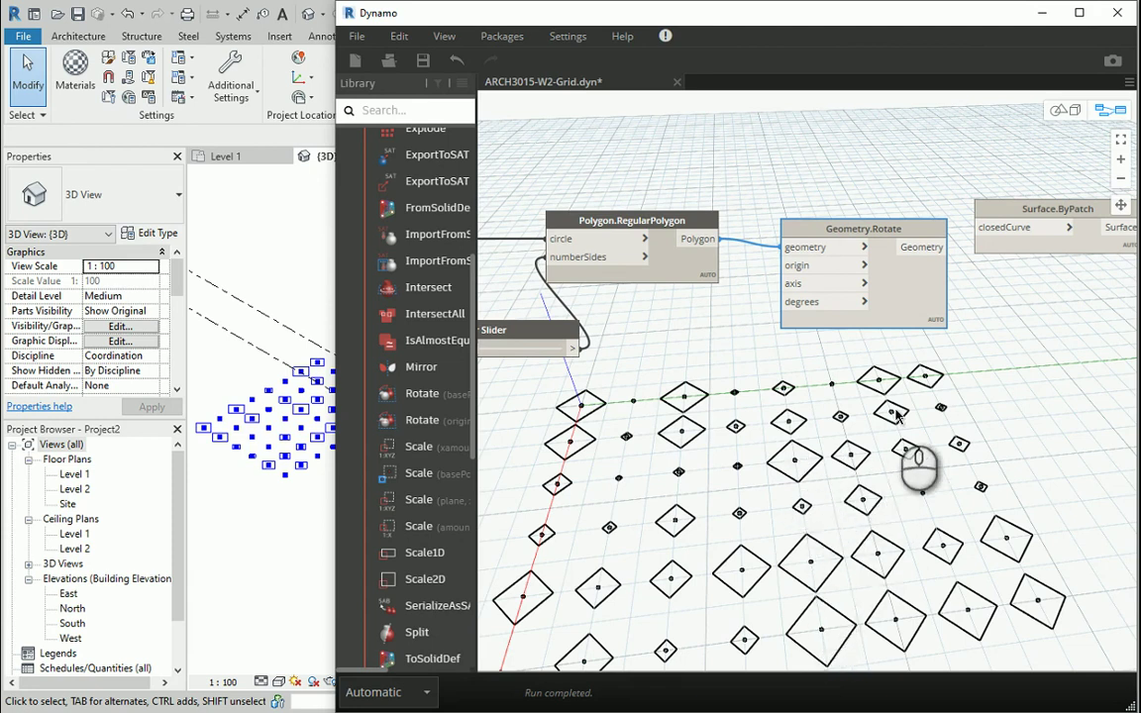
scroll(900, 396, "down", 3)
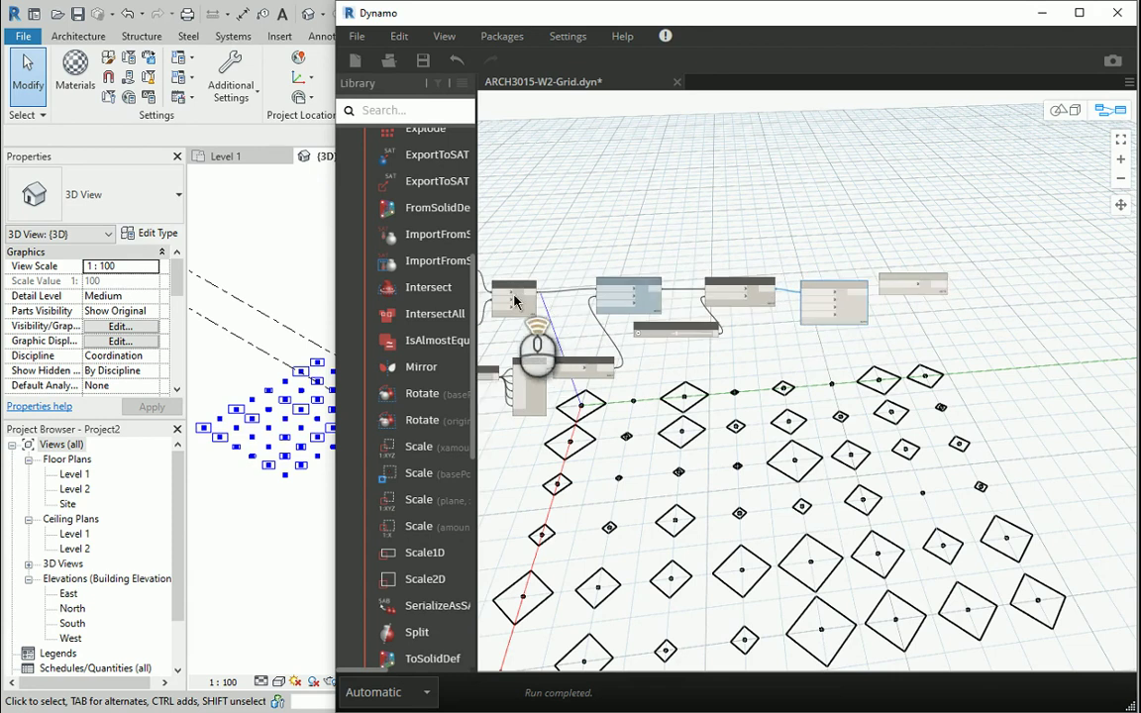
scroll(550, 302, "up", 4)
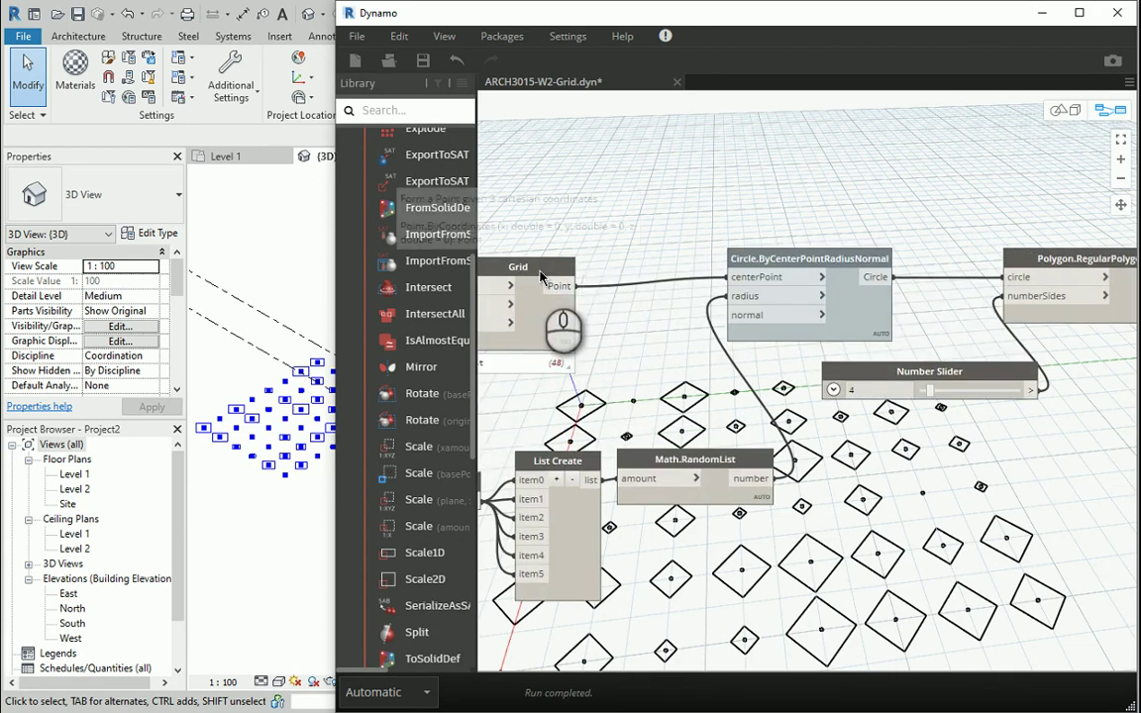
Wire the grid points into Geometry.Rotate's origin input.
left_click(525, 298)
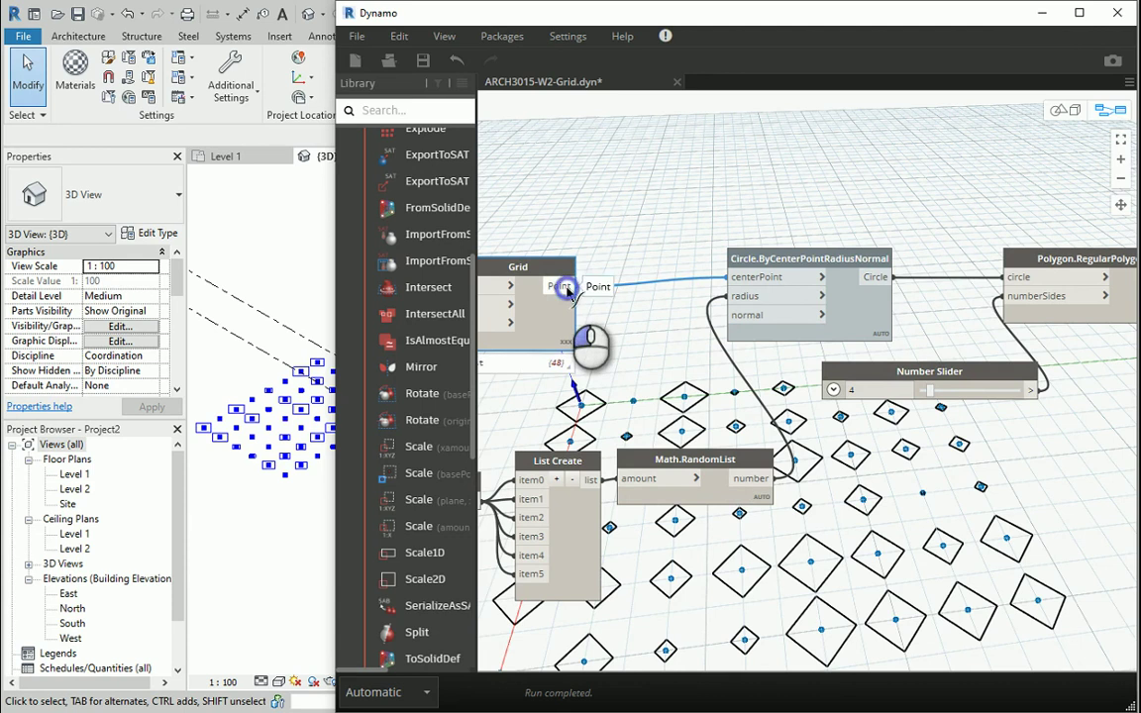
scroll(592, 344, "down", 5)
scroll(729, 285, "up", 5)
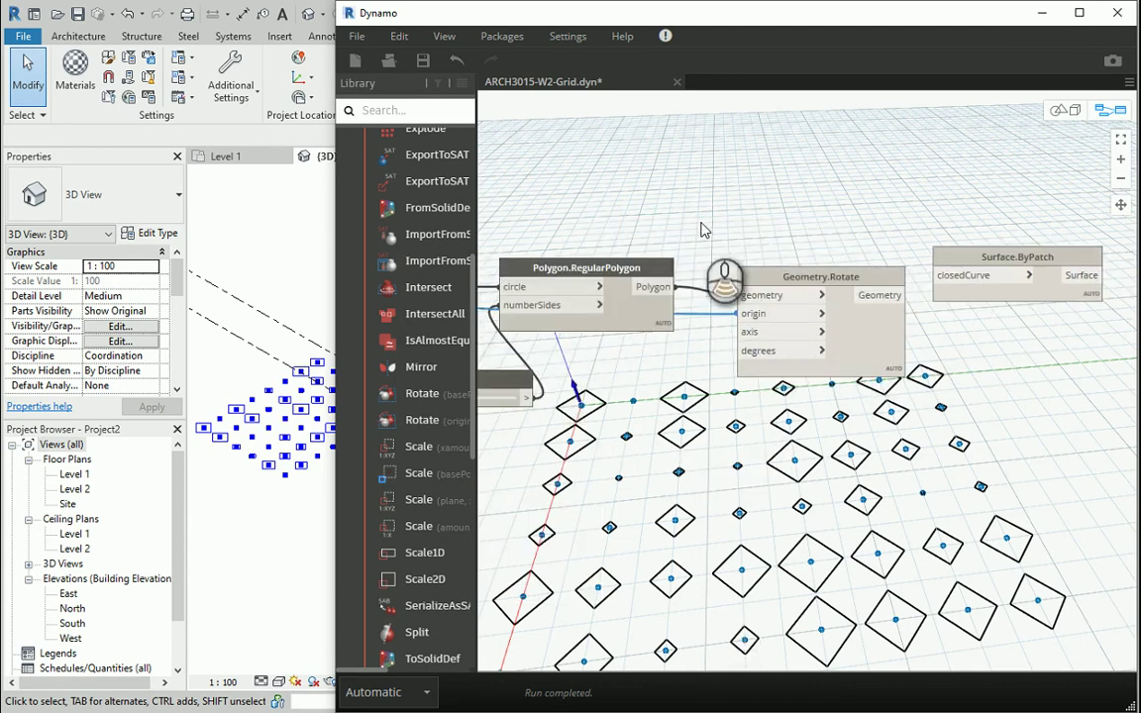
scroll(755, 286, "down", 2)
mouse_move(766, 300)
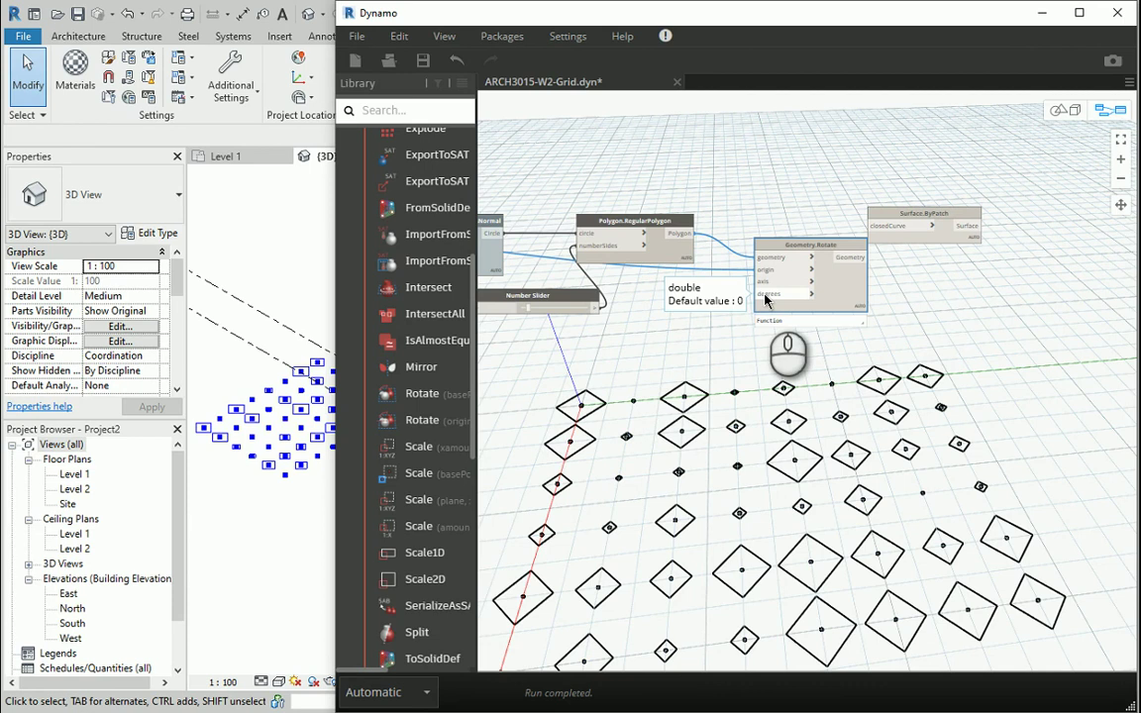
Create a code block holding 90 and connect it to Geometry.Rotate's degrees input.
double_click(680, 330)
scroll(688, 341, "up", 2)
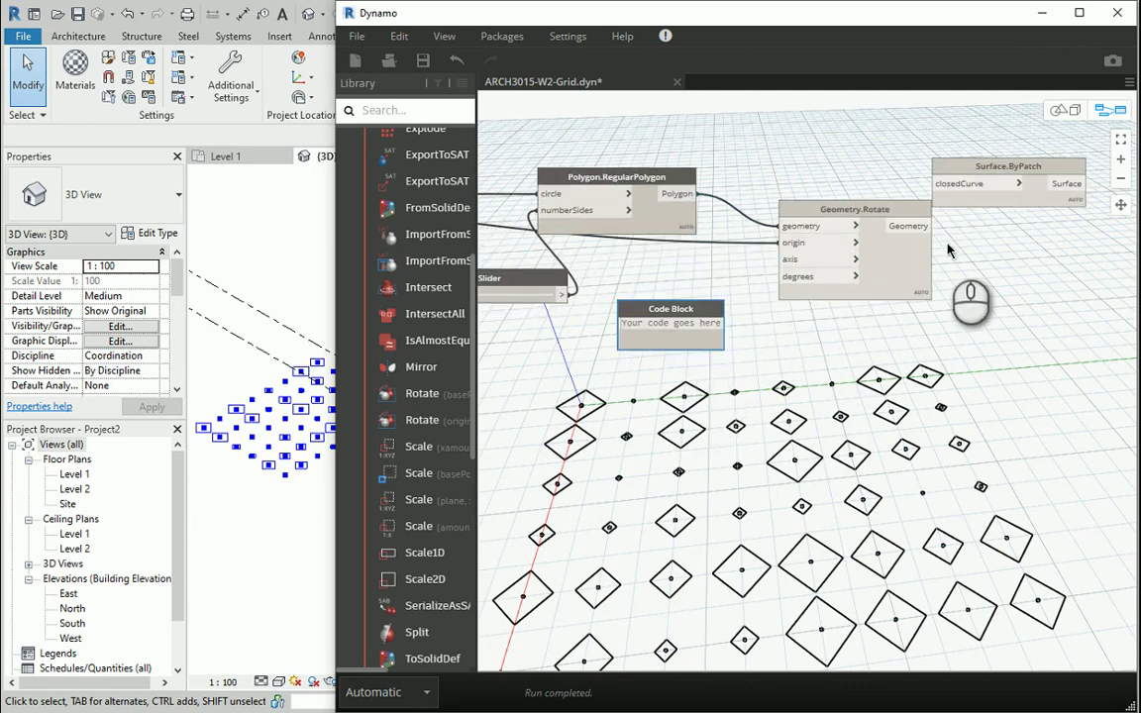
type("5")
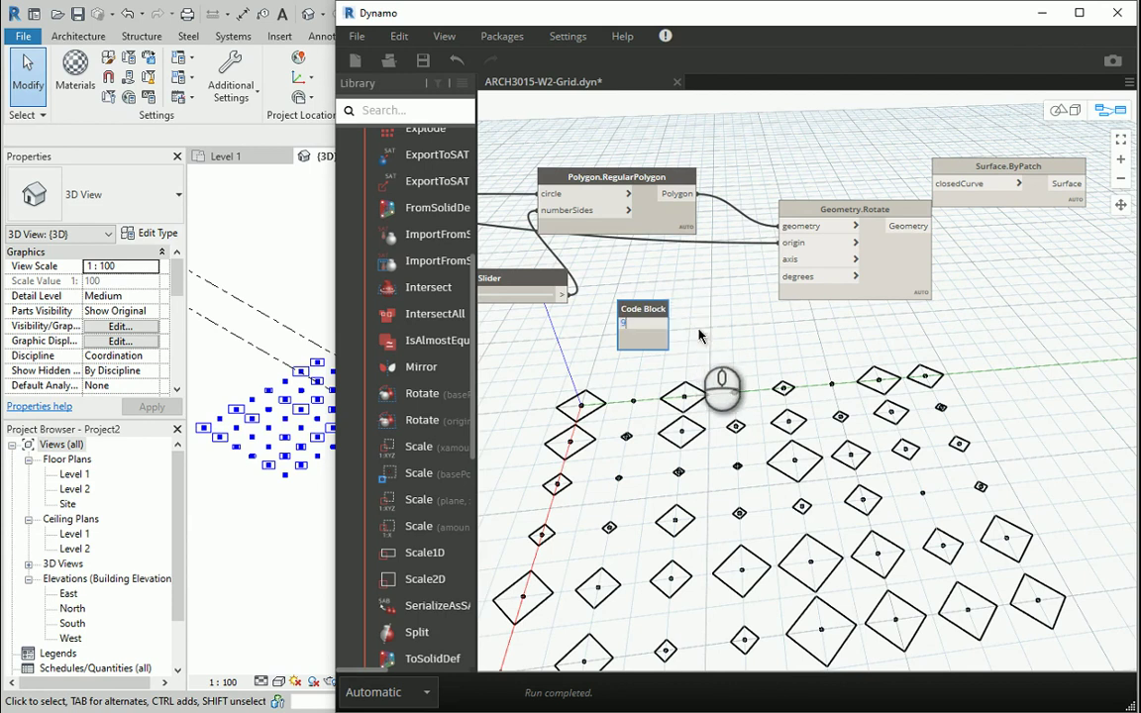
type("0;")
left_click(664, 323)
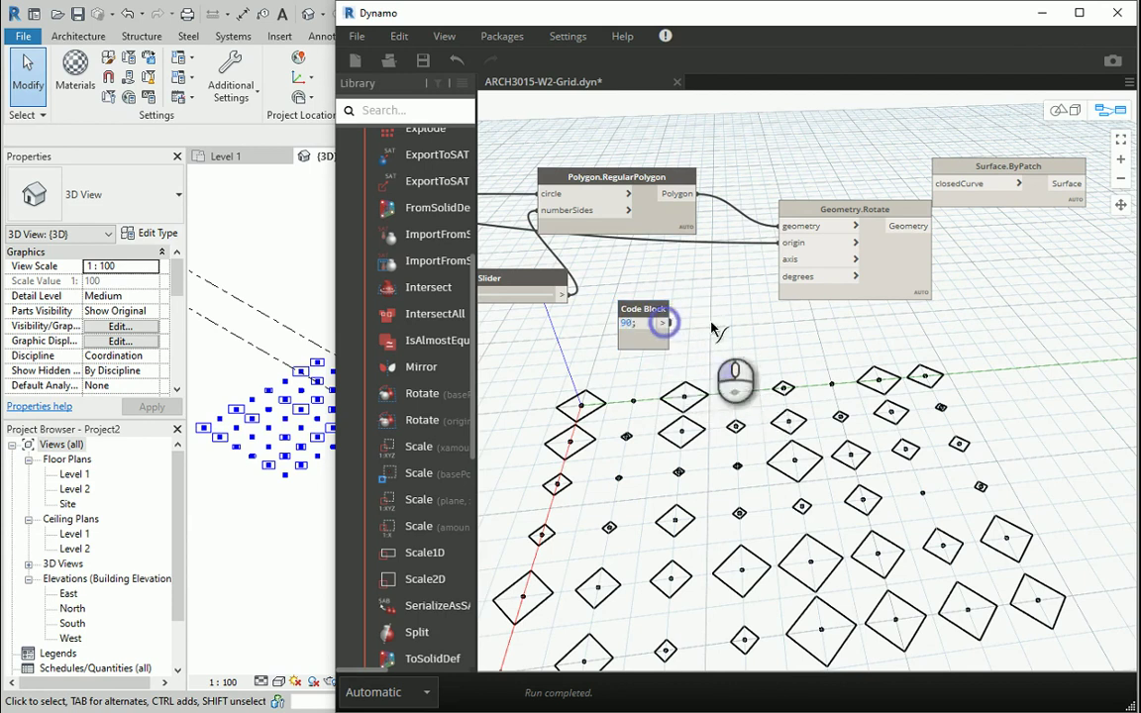
left_click(783, 276)
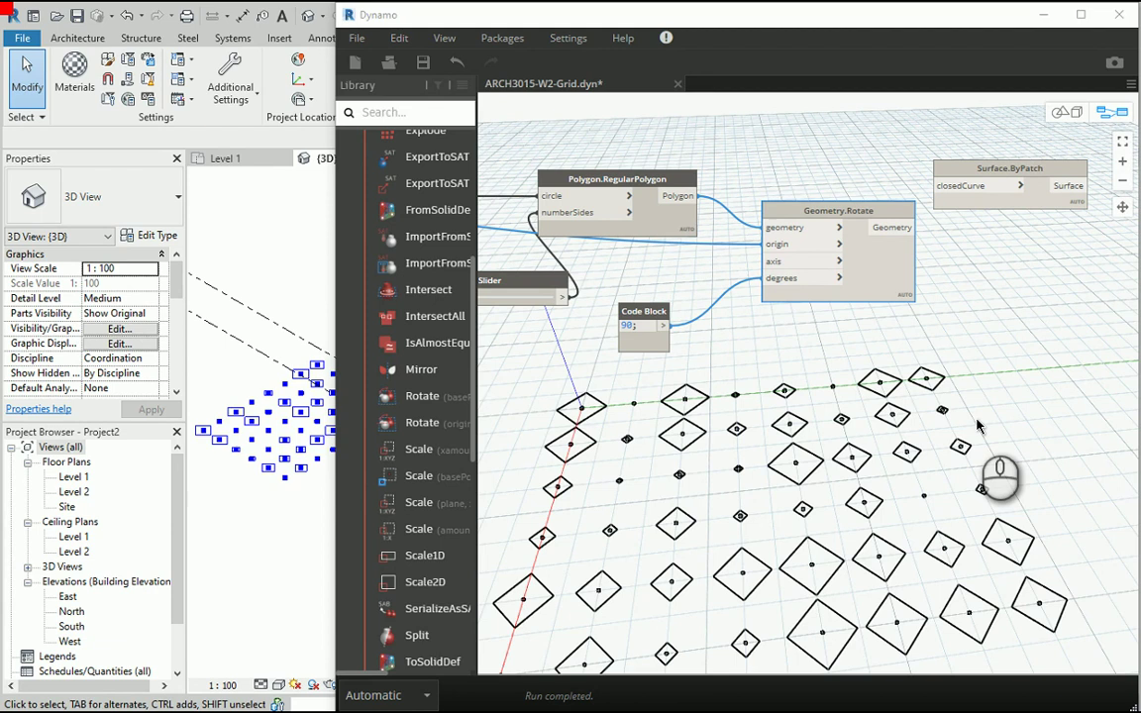
Add a Vector.ZAxis node from a 'vector' search and wire it into Geometry.Rotate's axis input.
left_click(407, 113)
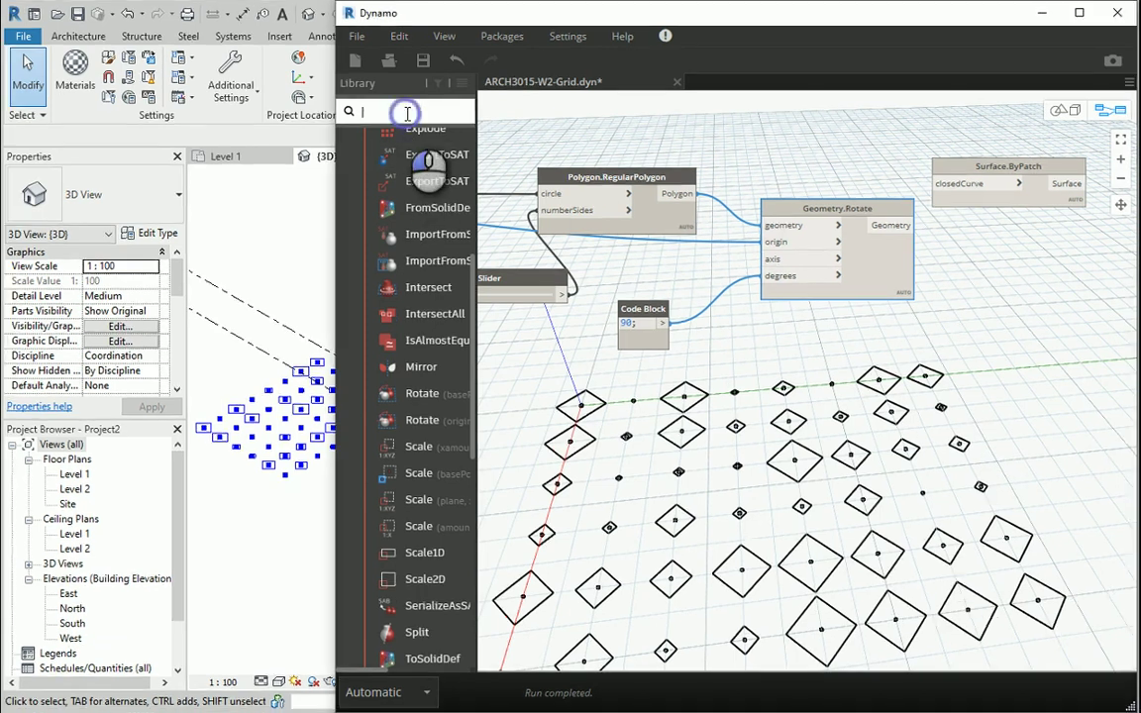
type("vector")
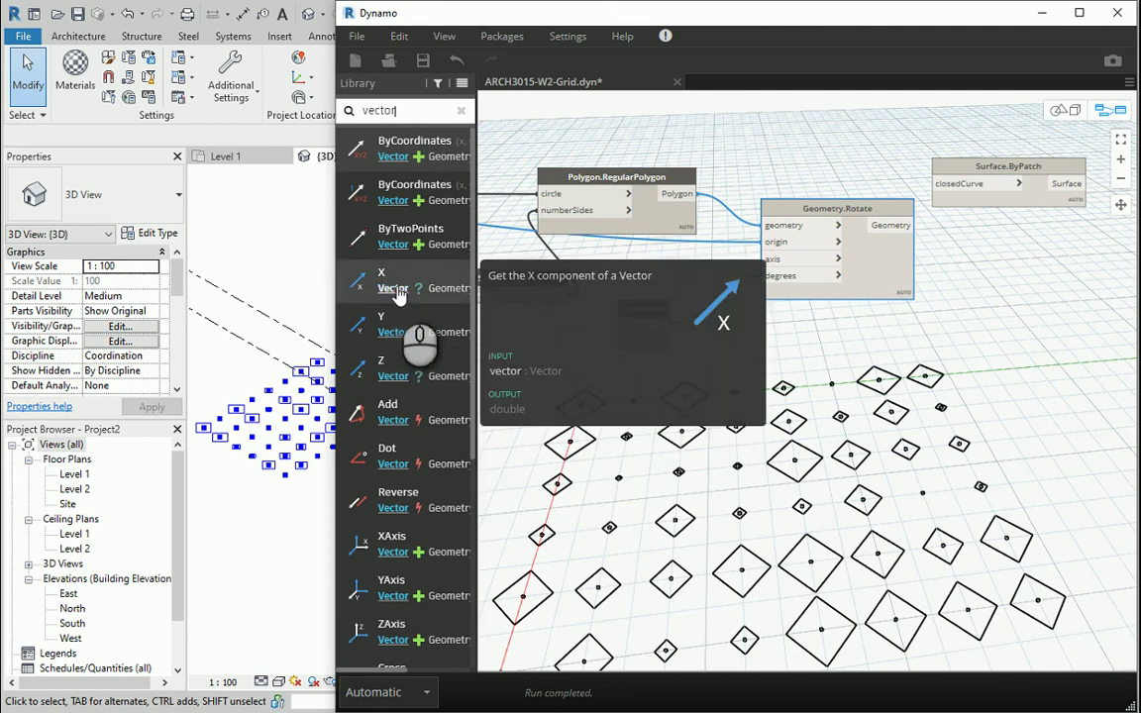
scroll(396, 595, "down", 2)
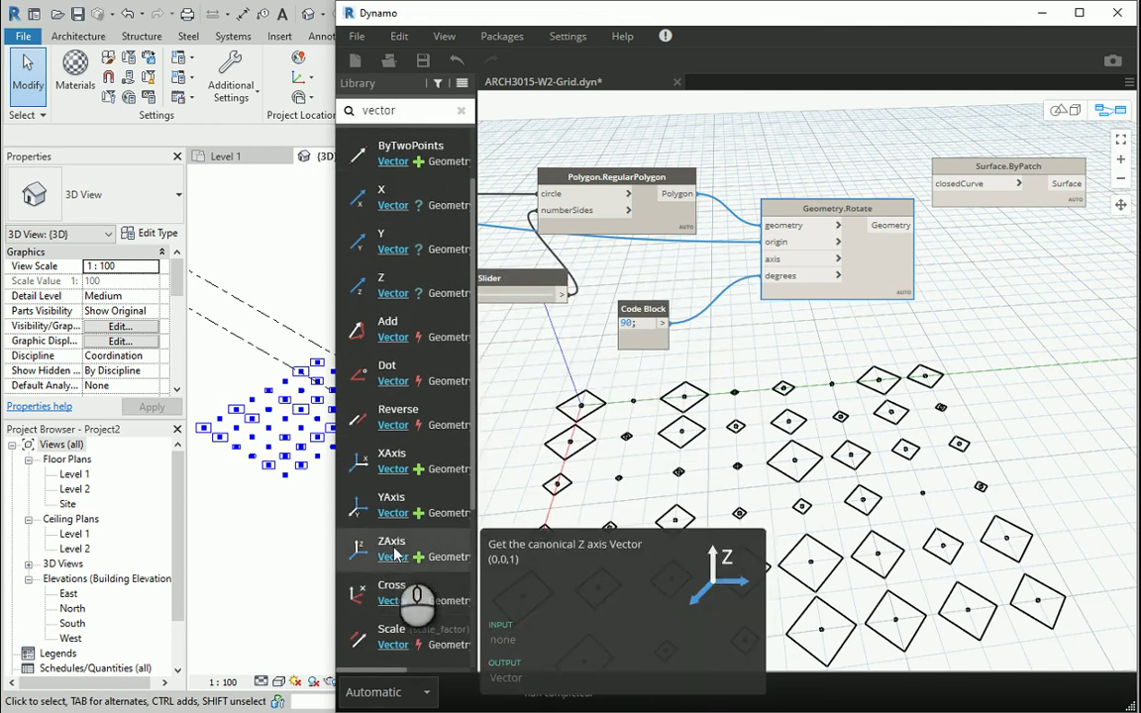
left_click(394, 555)
left_click_drag(852, 421, 634, 245)
left_click(644, 315)
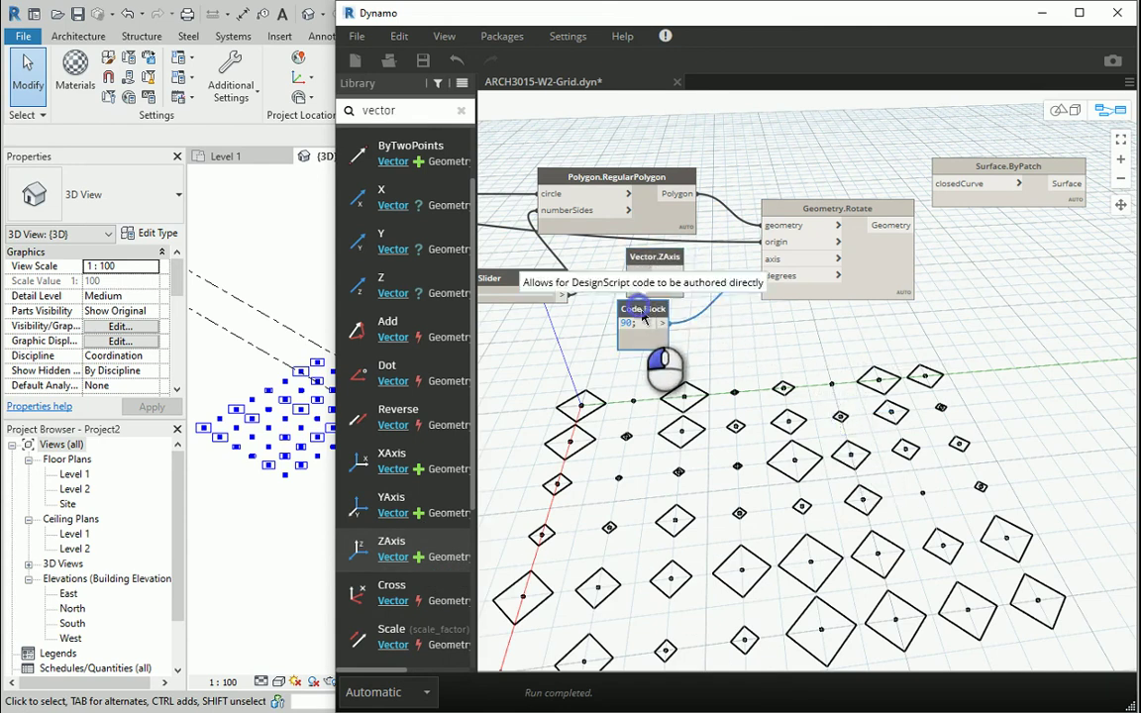
left_click_drag(644, 315, 653, 324)
left_click(679, 275)
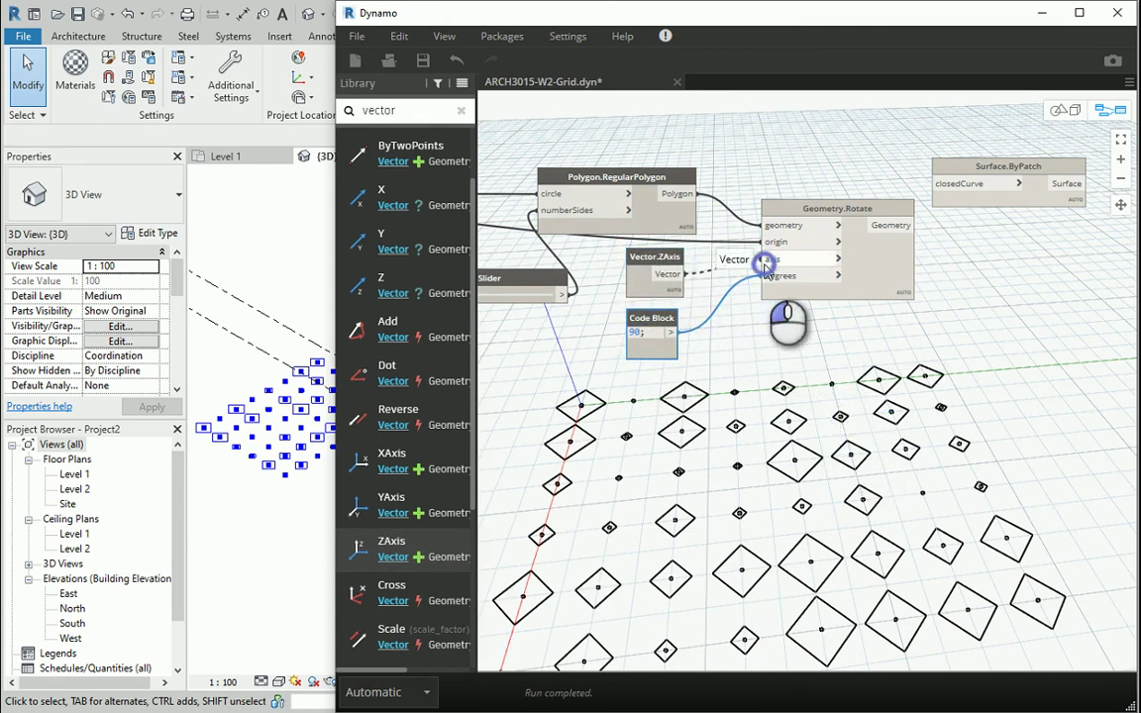
left_click(765, 261)
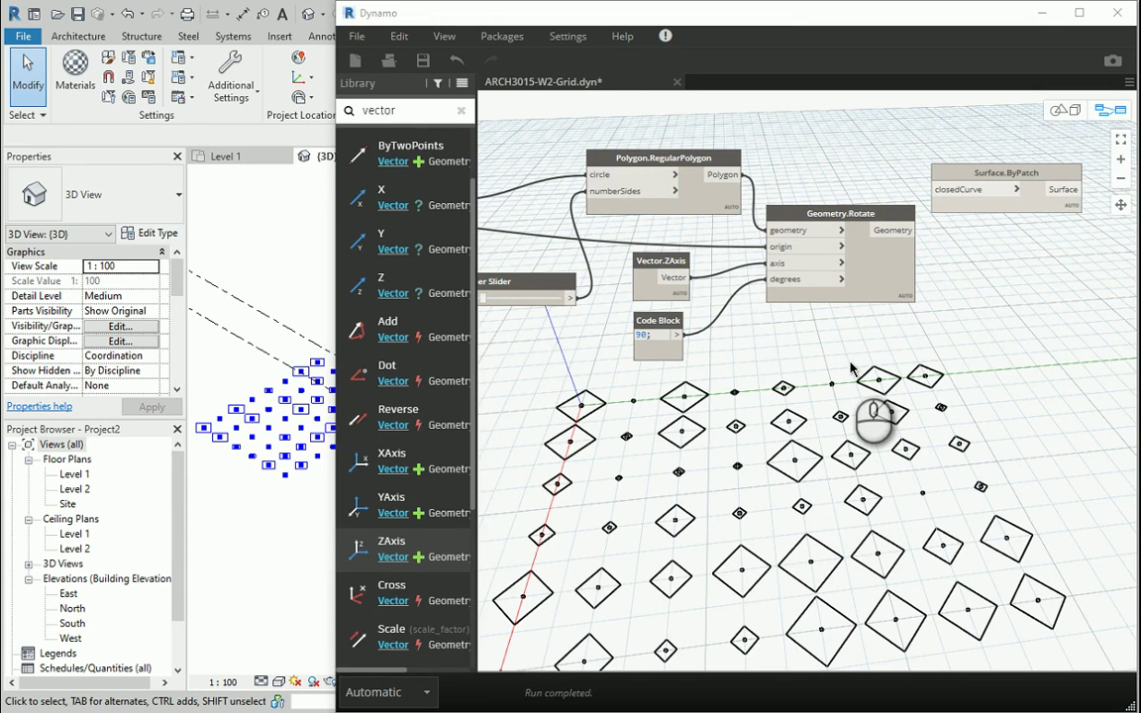
Change the code block's rotation angle from 90 to 45.
double_click(639, 335)
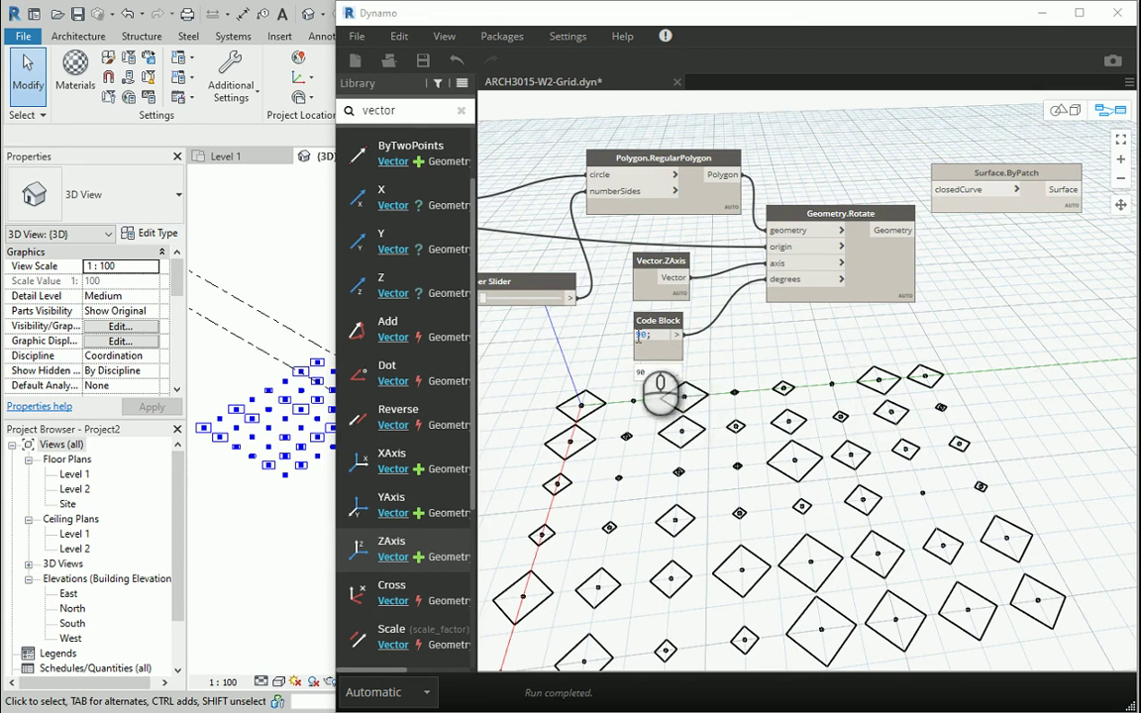
type("45;")
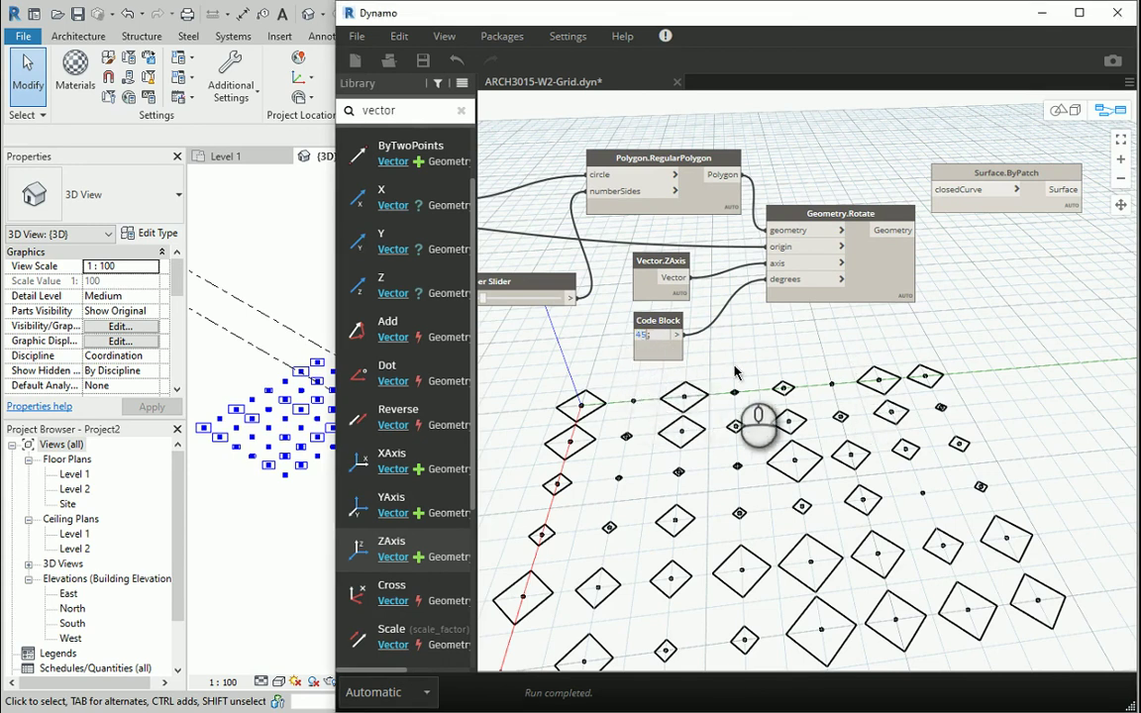
left_click(738, 367)
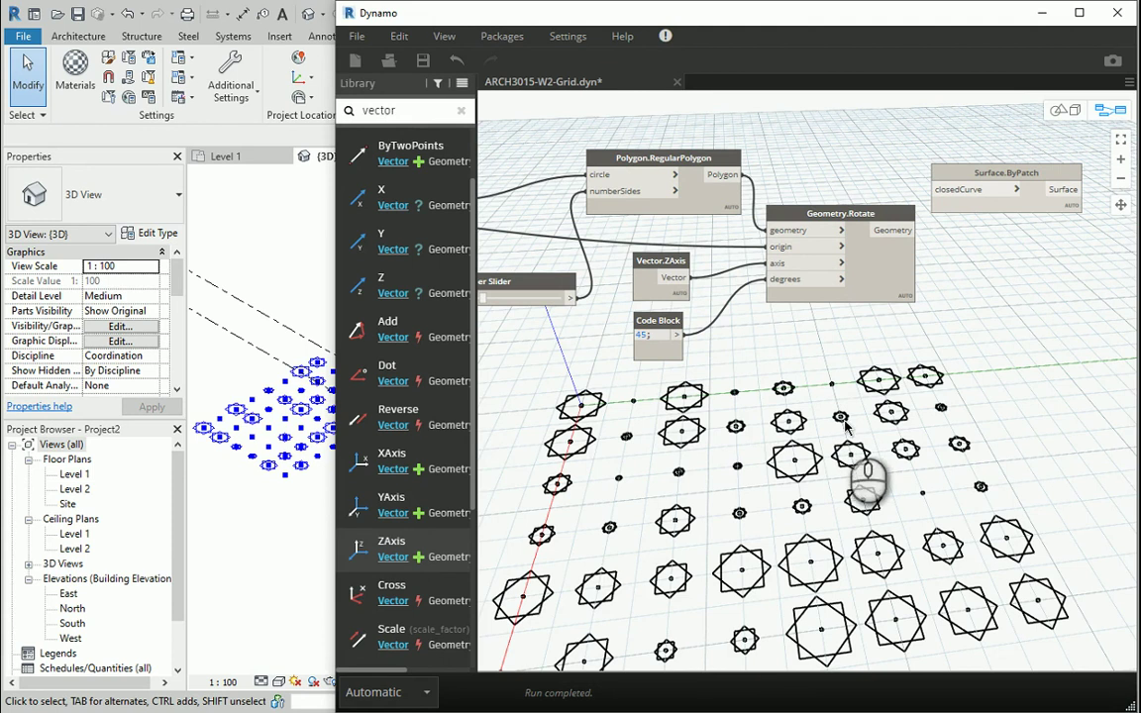
Turn off Preview on the Polygon.RegularPolygon node.
left_click(668, 159)
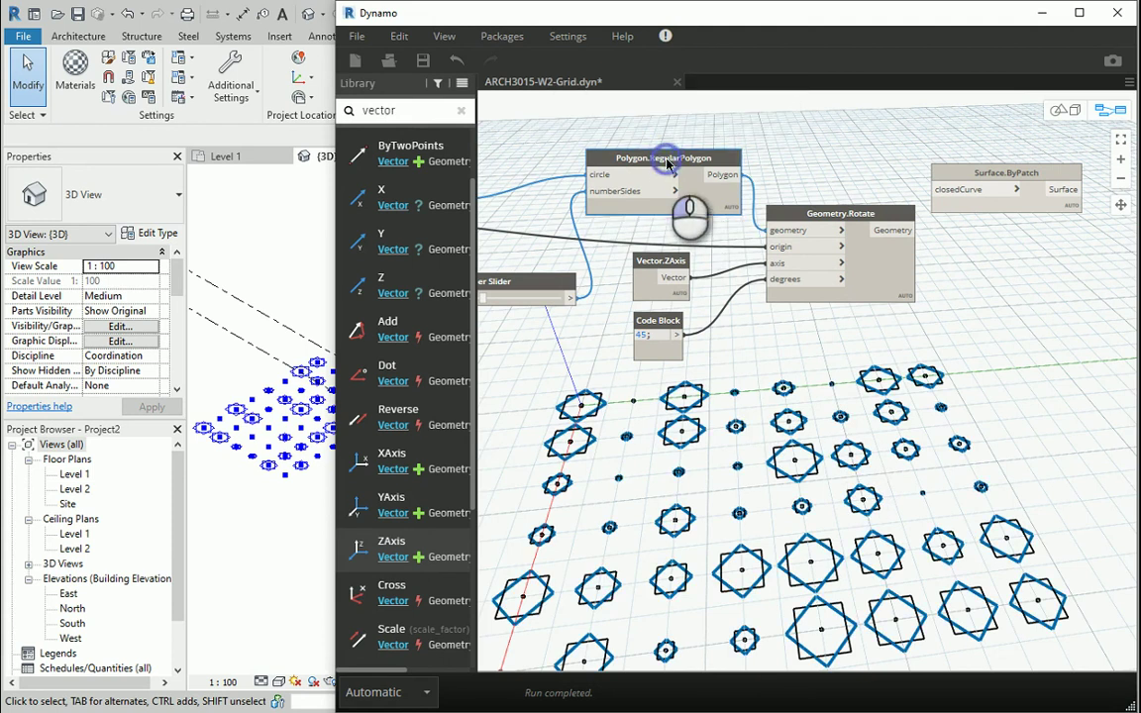
right_click(670, 160)
left_click(718, 281)
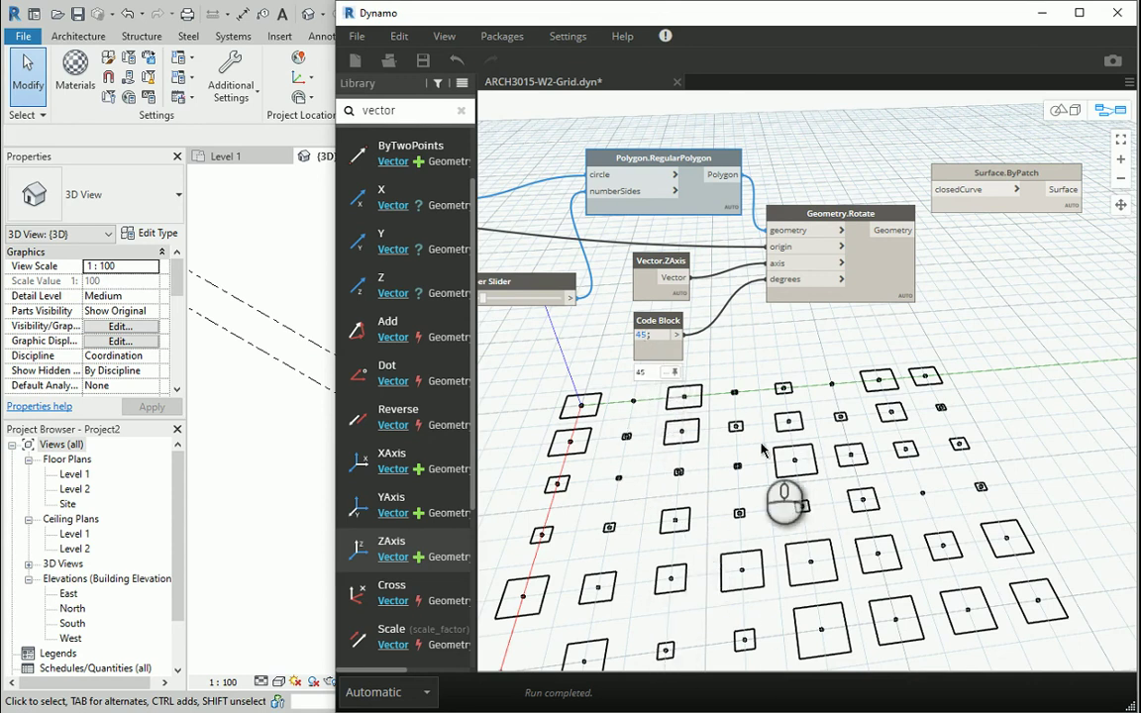
Save the graph with File > Save.
scroll(789, 426, "down", 2)
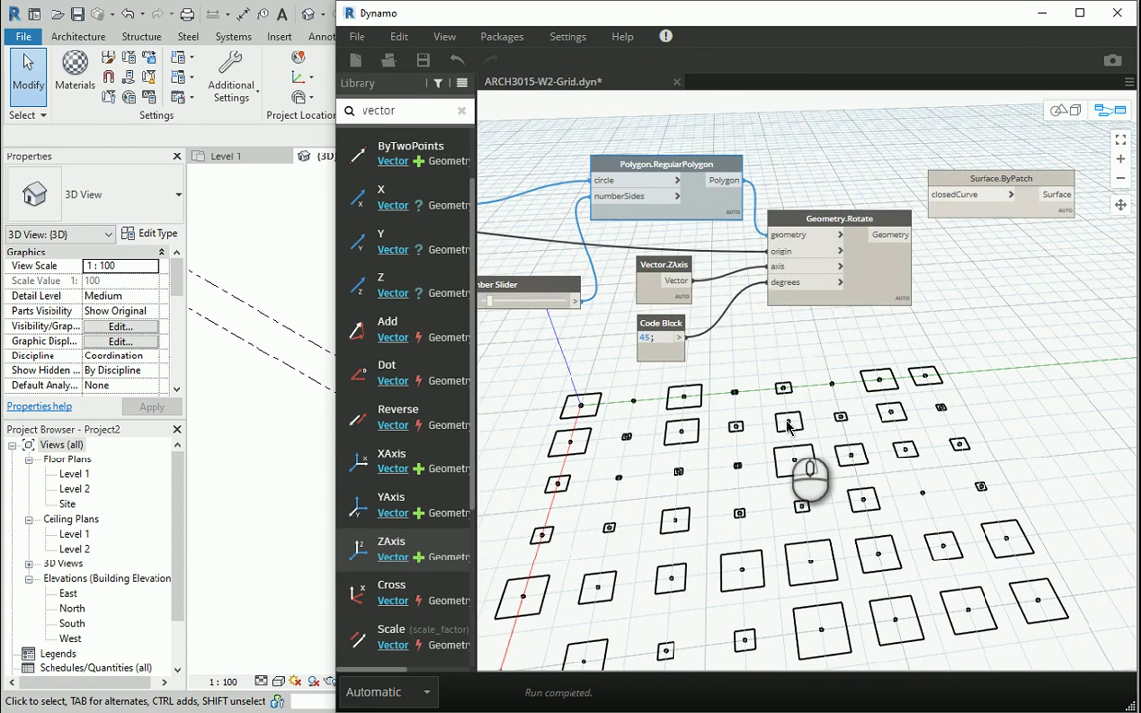
left_click(355, 36)
left_click(382, 121)
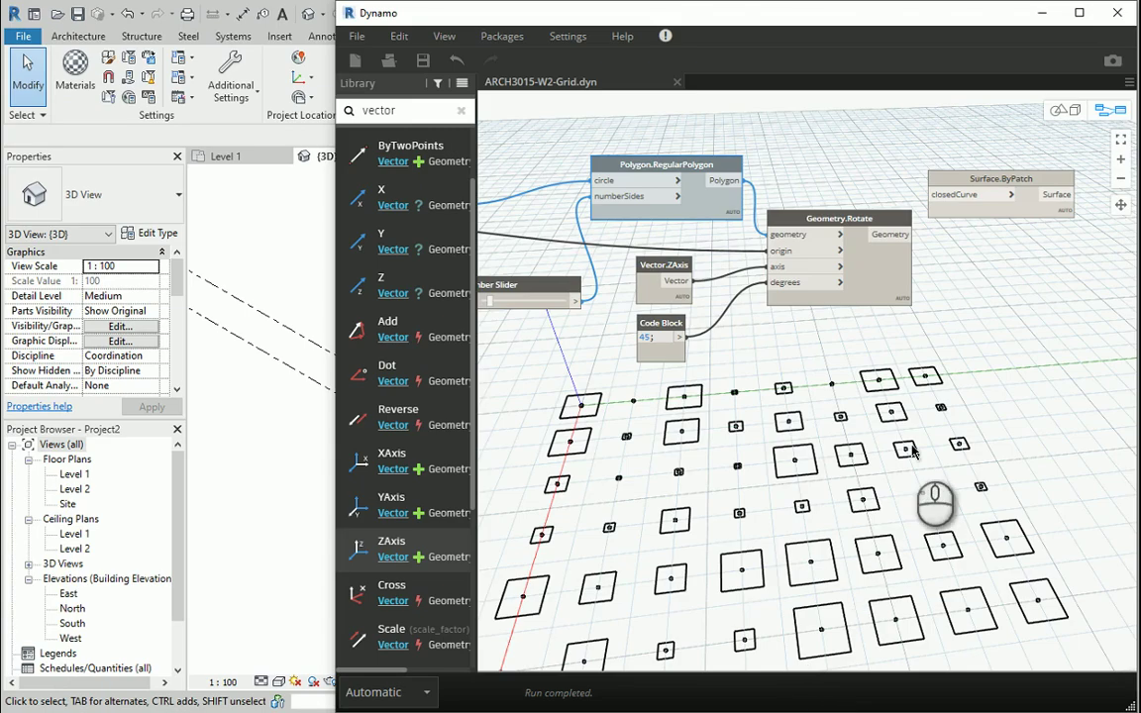
Zoom to Math.RandomList and pin its preview of 60 random values open.
scroll(767, 345, "up", 2)
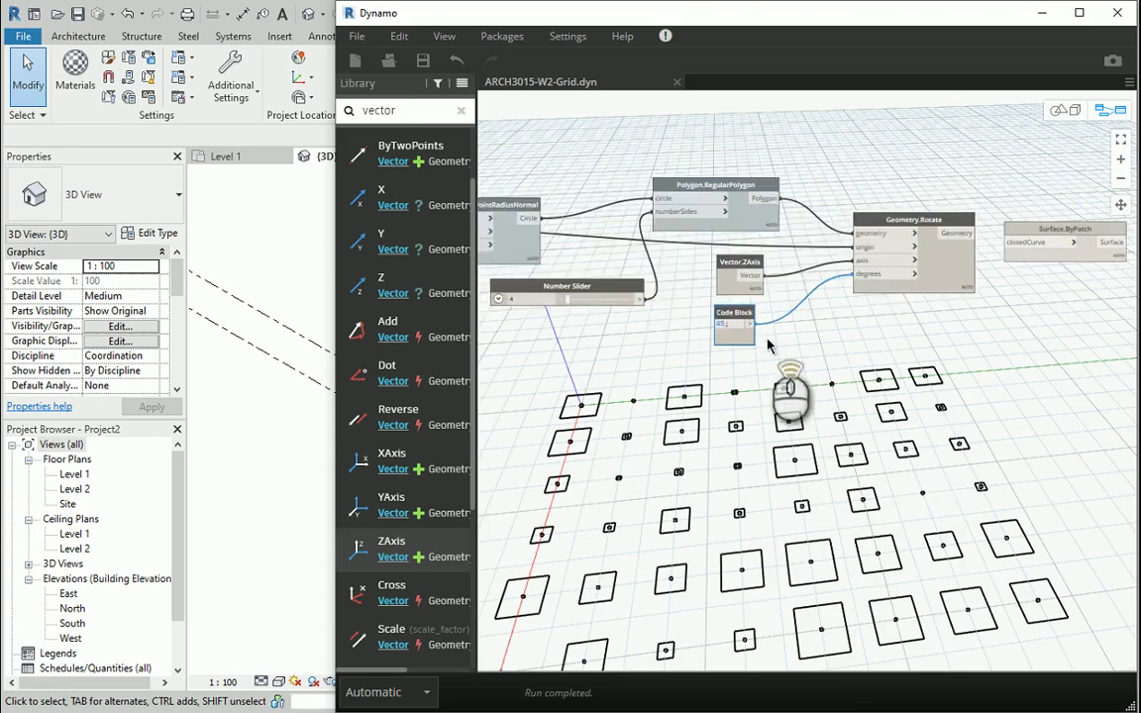
scroll(768, 345, "up", 1)
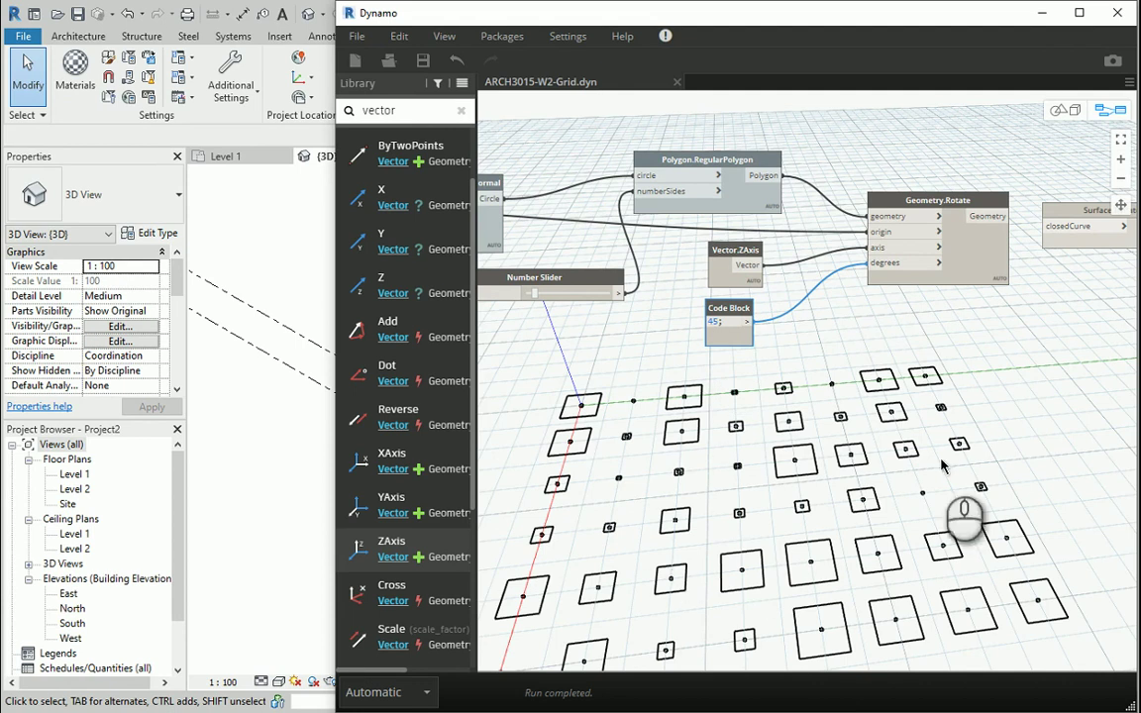
scroll(986, 412, "down", 3)
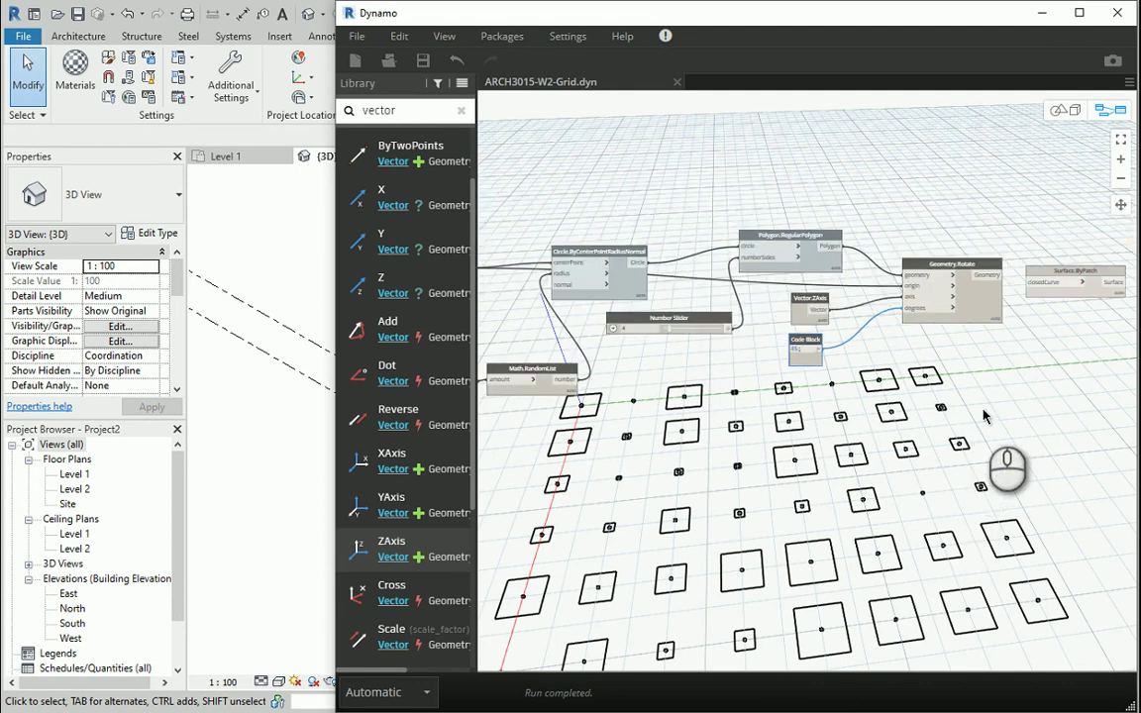
scroll(922, 409, "up", 2)
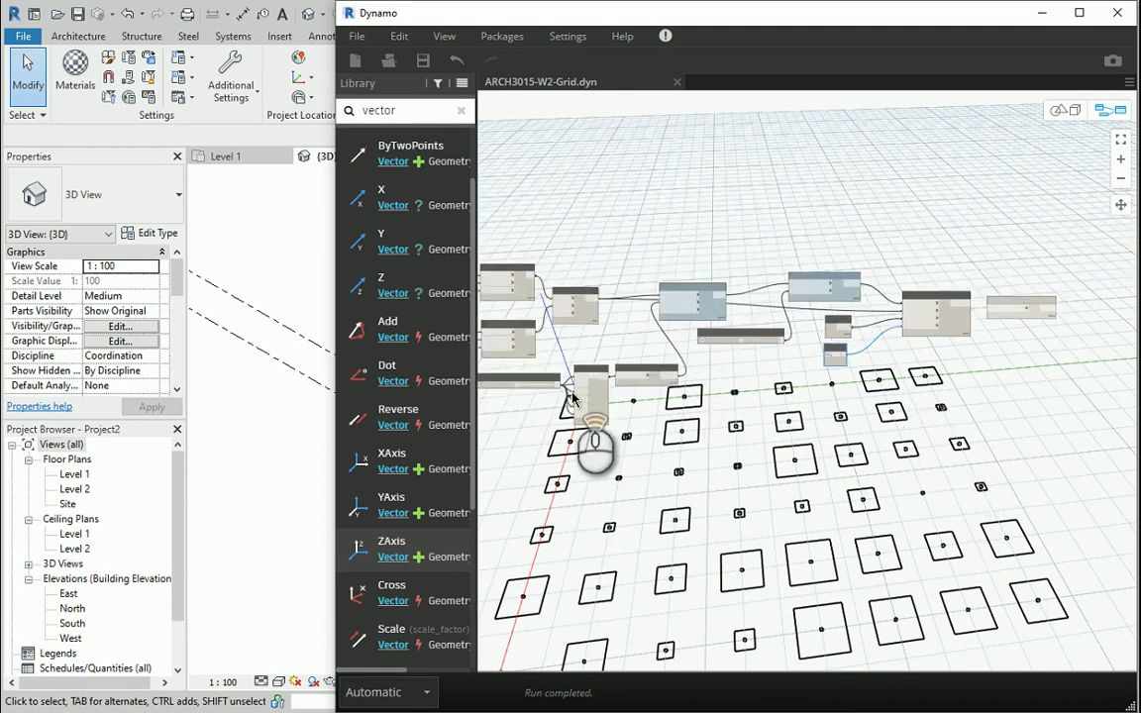
middle_click_drag(570, 394, 761, 401)
scroll(761, 400, "up", 1)
scroll(646, 387, "up", 2)
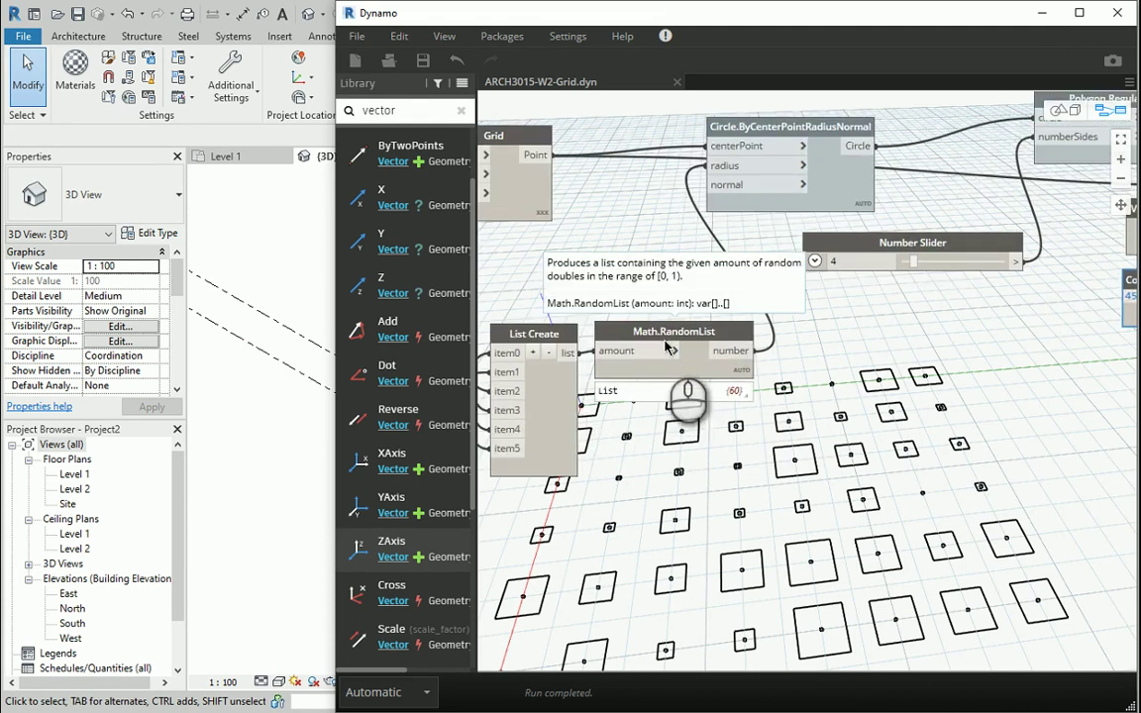
mouse_move(738, 394)
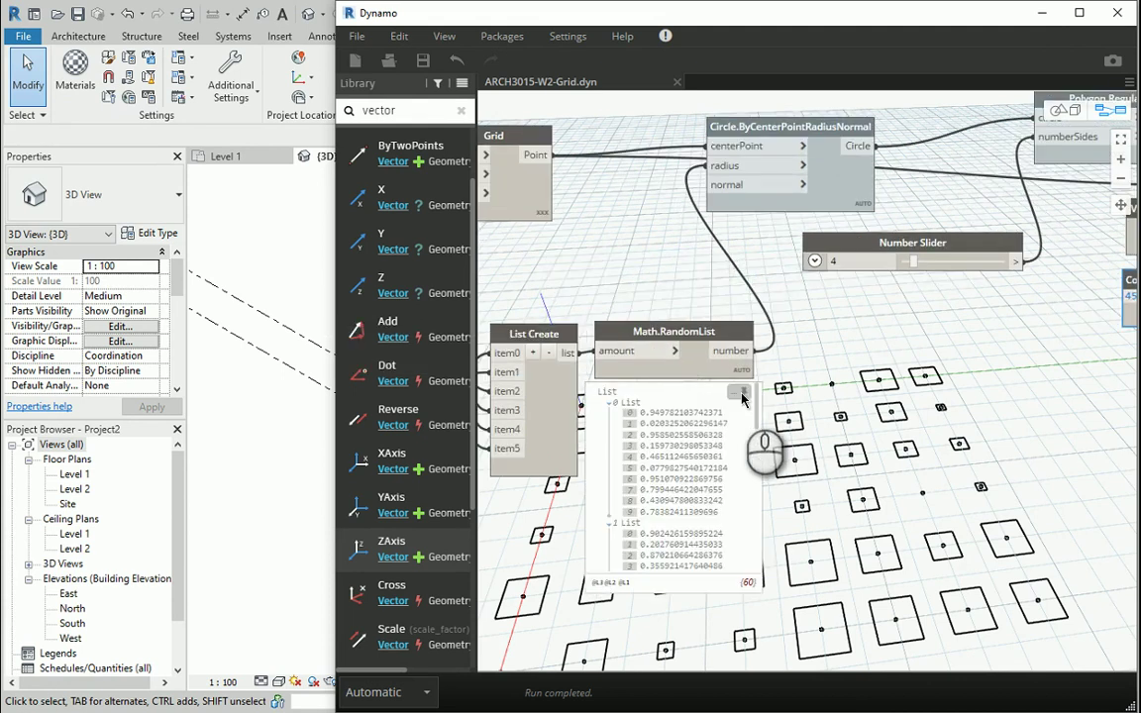
left_click(744, 397)
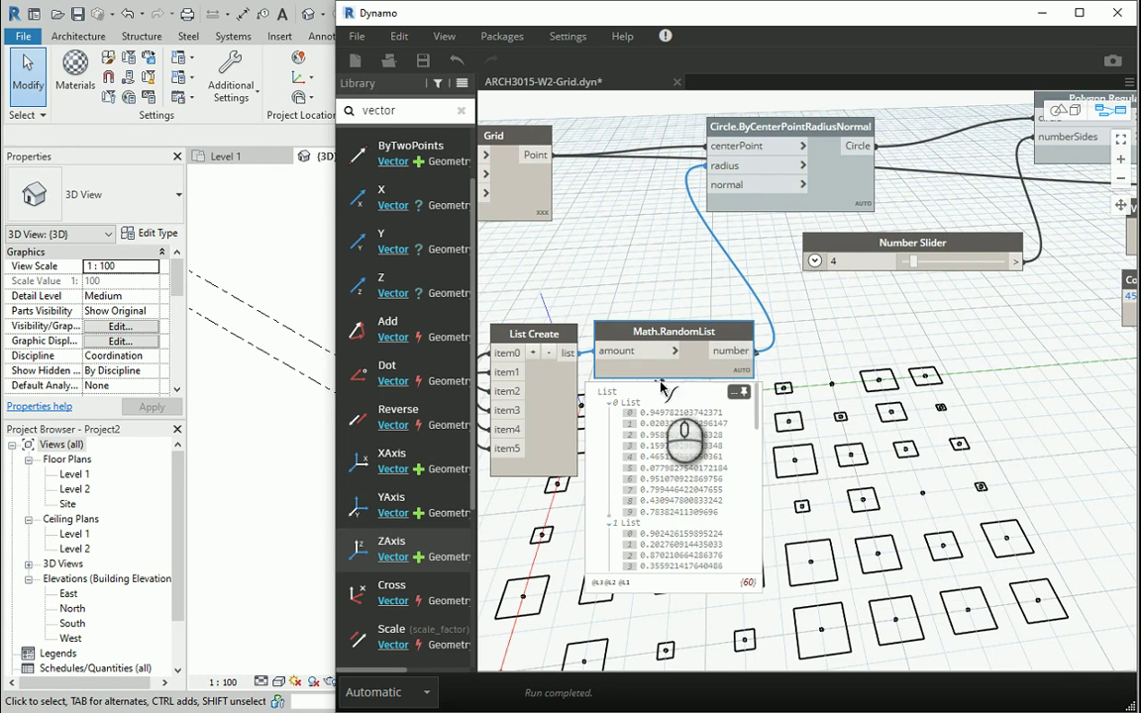
Connect Math.RandomList's output to Geometry.Rotate's degrees input, replacing the 45 code block wire.
scroll(612, 367, "down", 3)
scroll(773, 377, "up", 5)
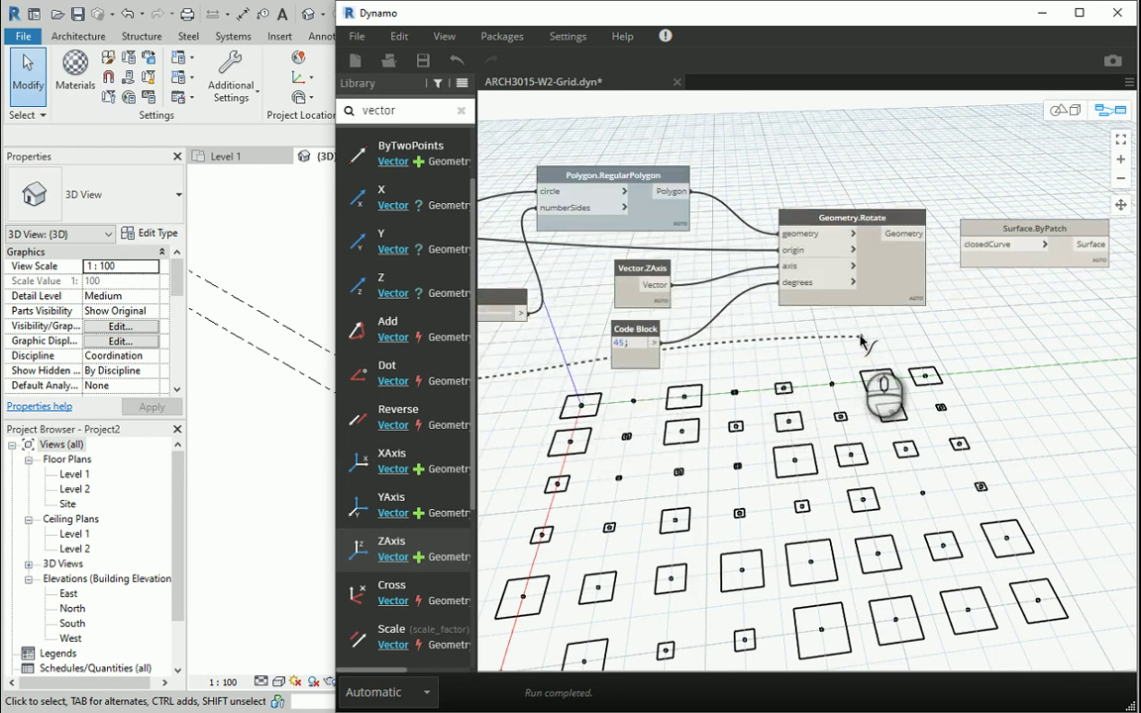
left_click(802, 289)
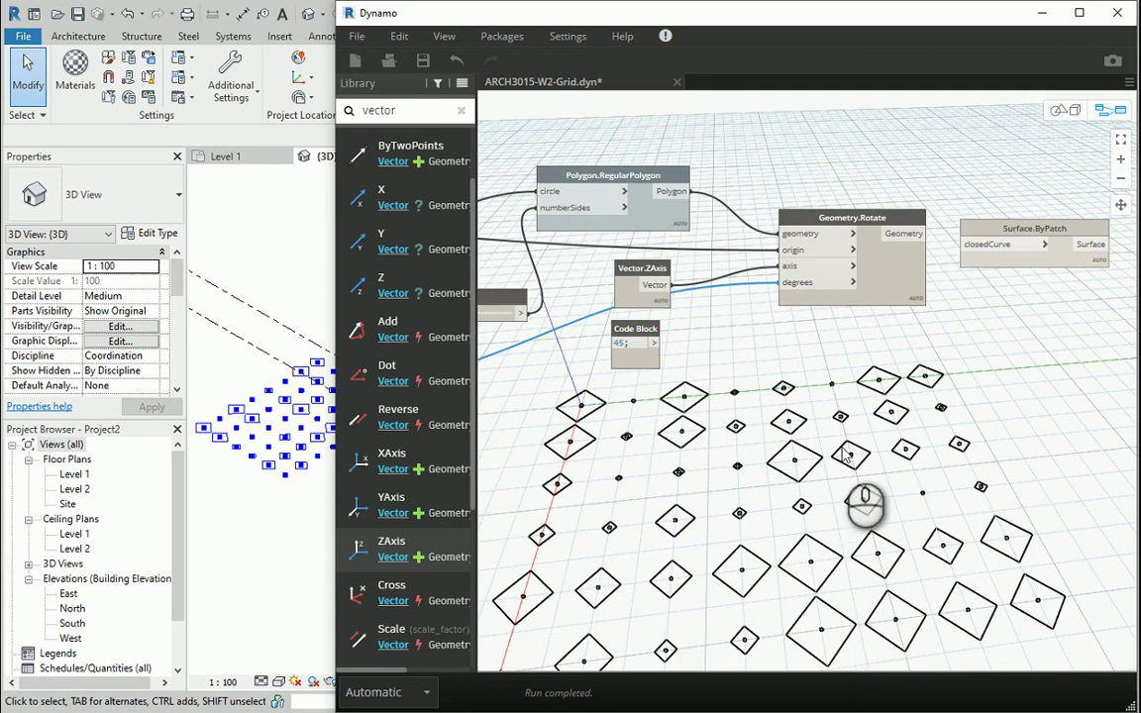
middle_click_drag(929, 445, 563, 396)
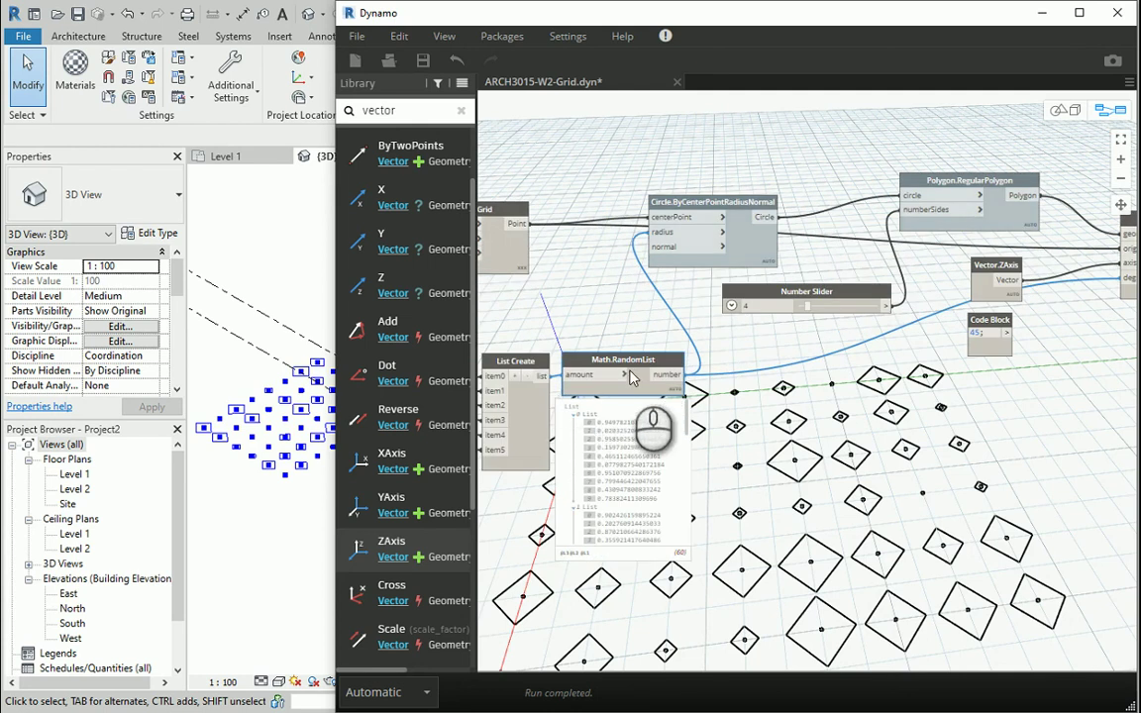
Clear the 'vector' query from the Library search box.
mouse_move(622, 372)
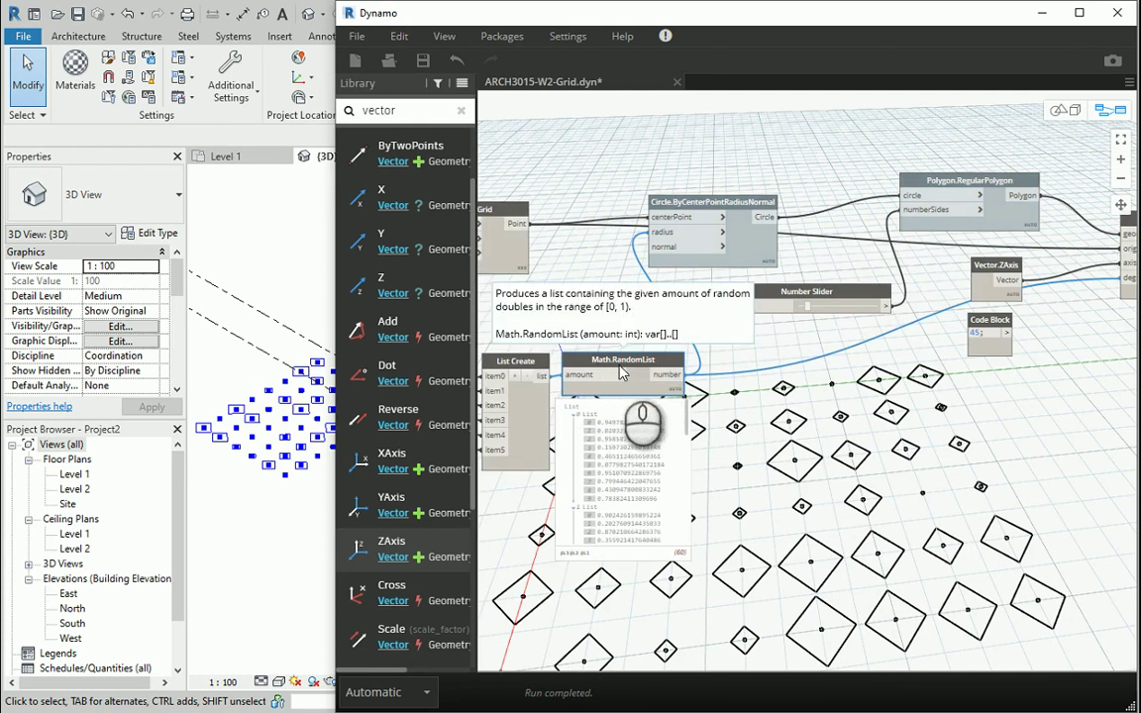
scroll(644, 579, "up", 4)
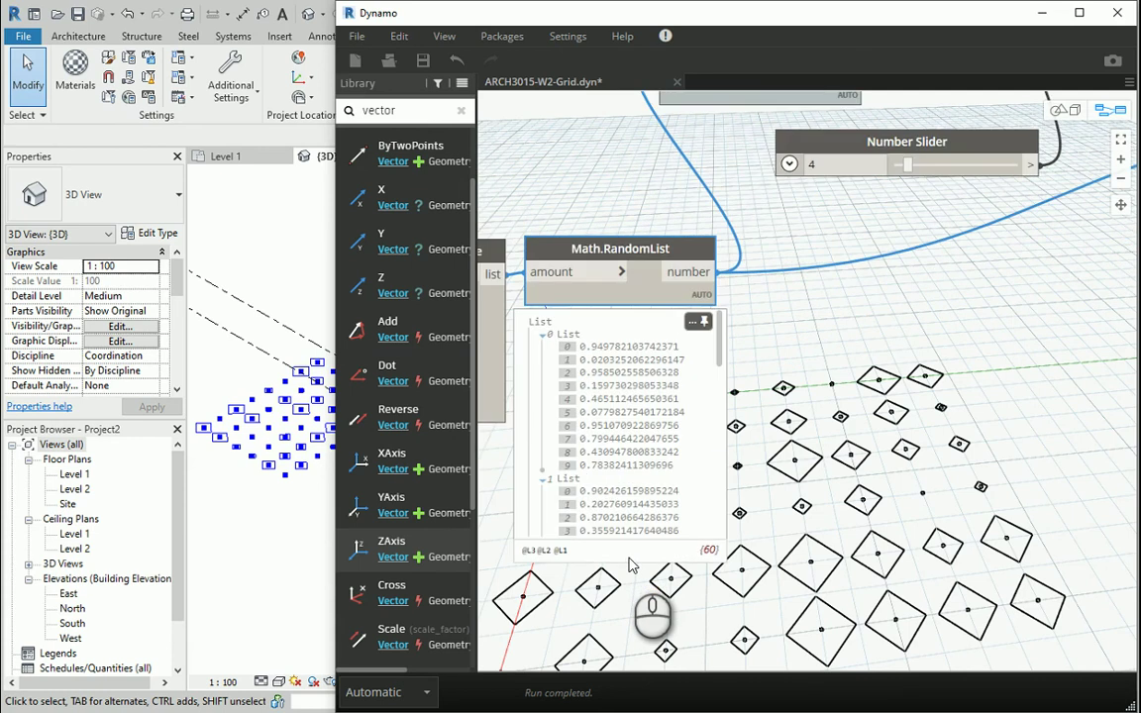
left_click(460, 110)
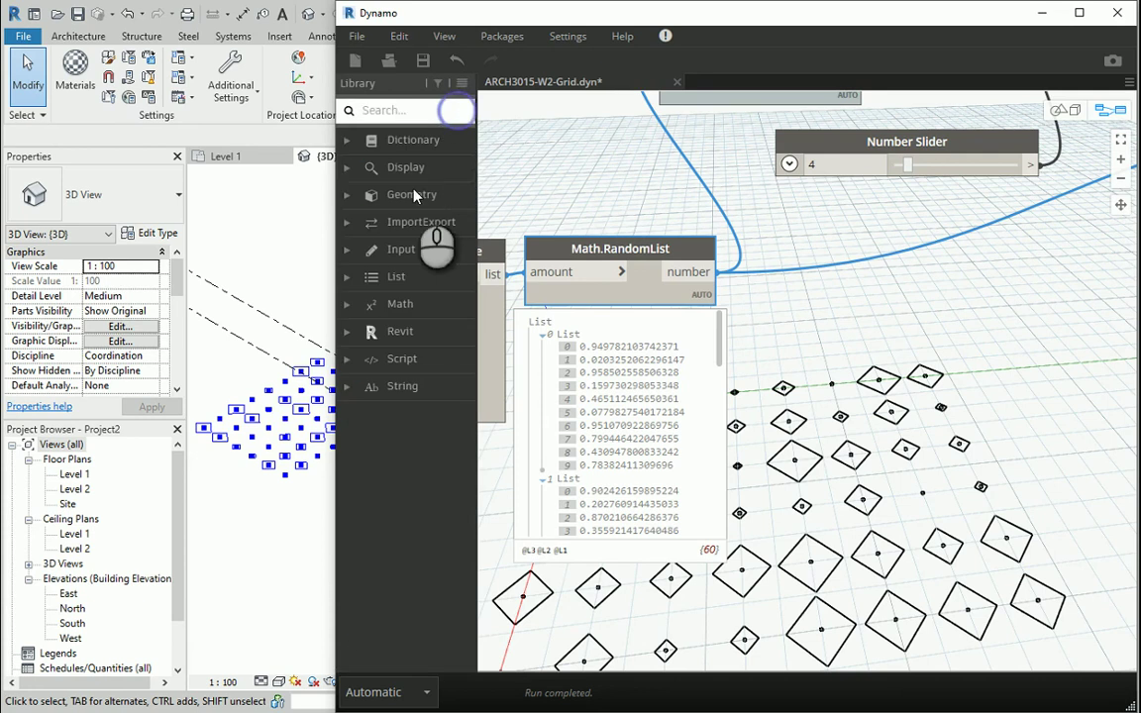
Place a Math multiply (*) node next to Math.RandomList via a Library search for *.
left_click(347, 311)
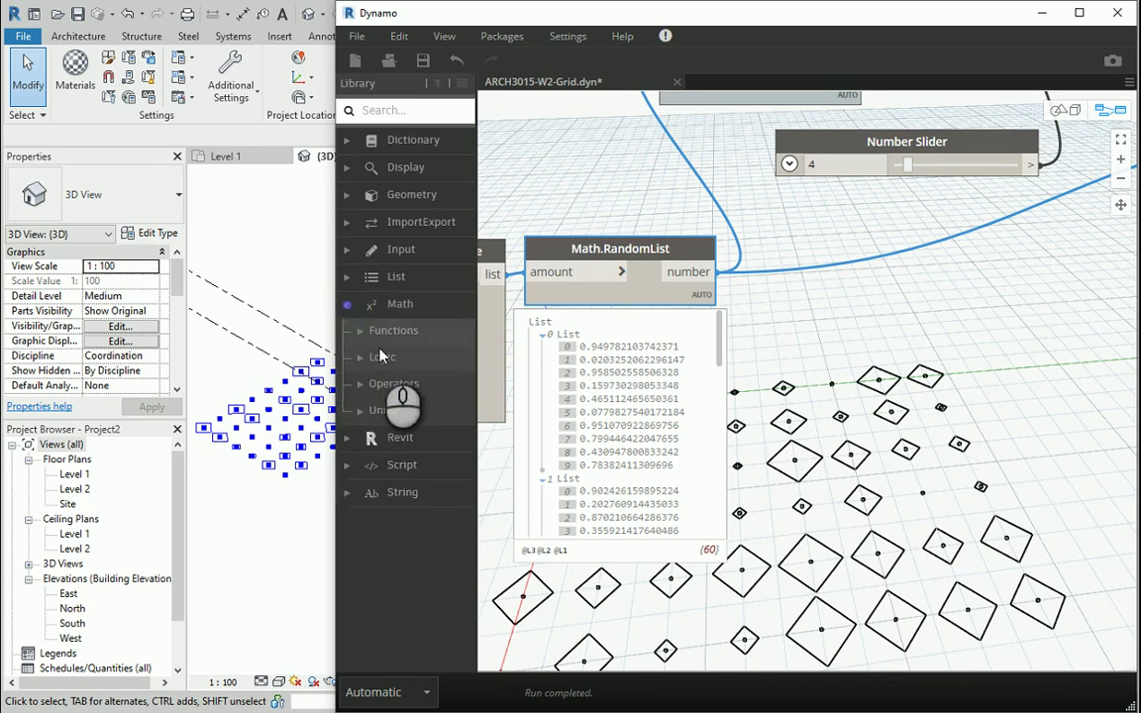
left_click(363, 390)
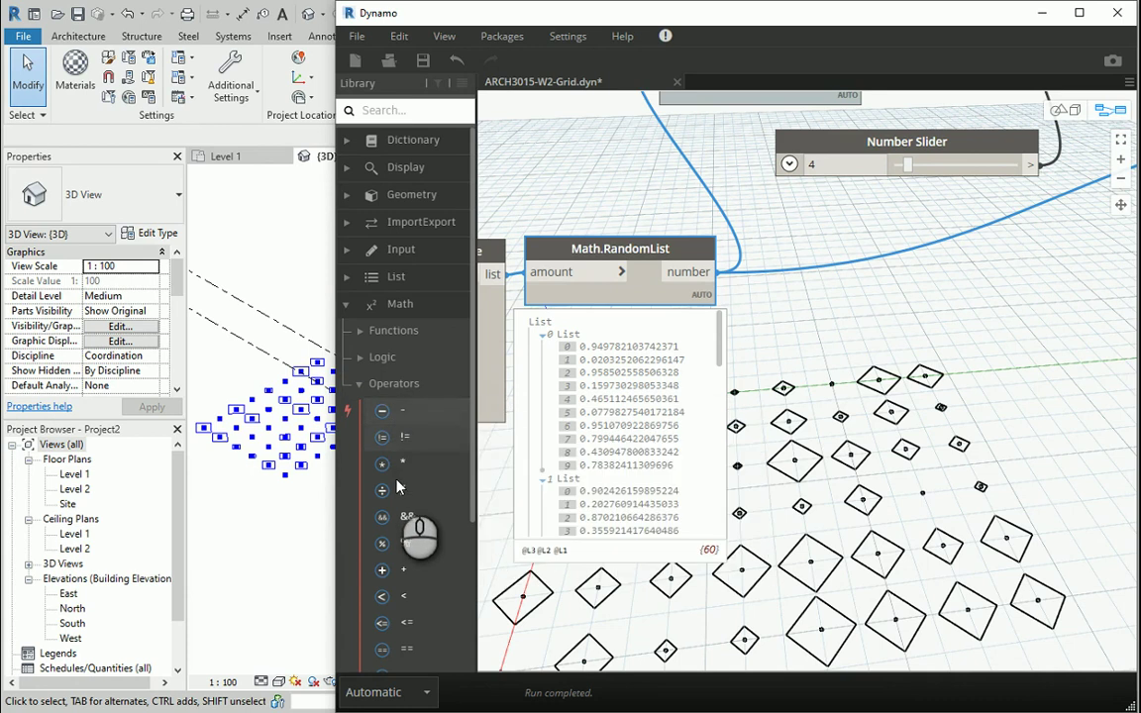
mouse_move(394, 573)
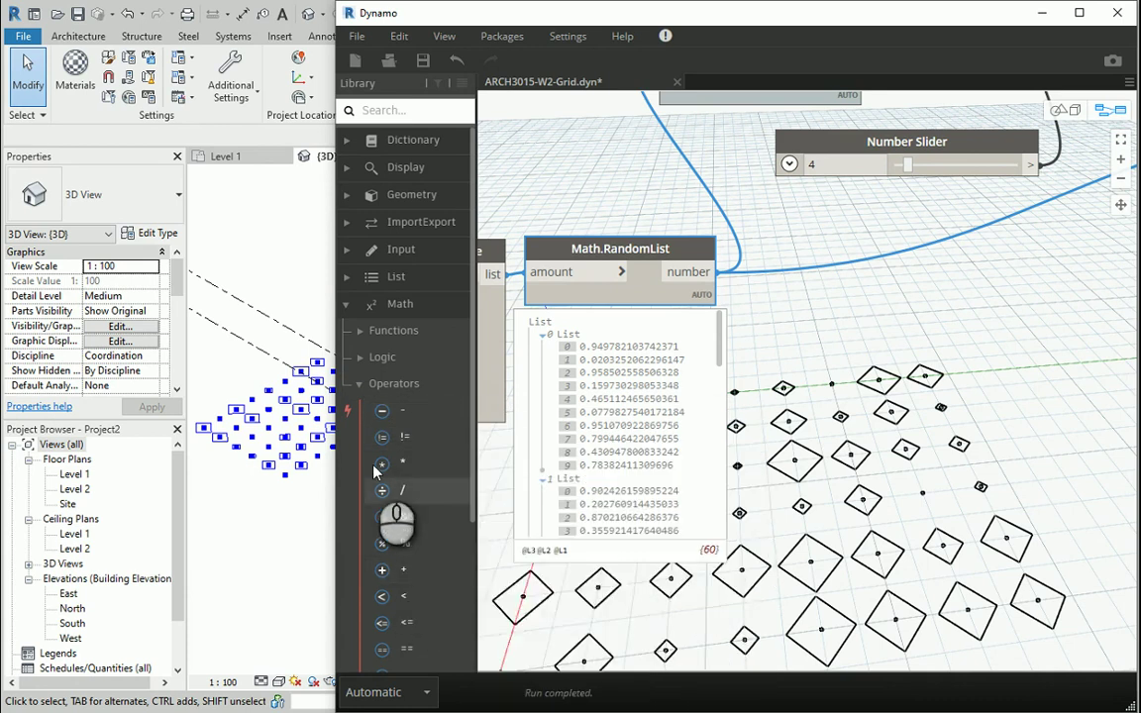
mouse_move(384, 470)
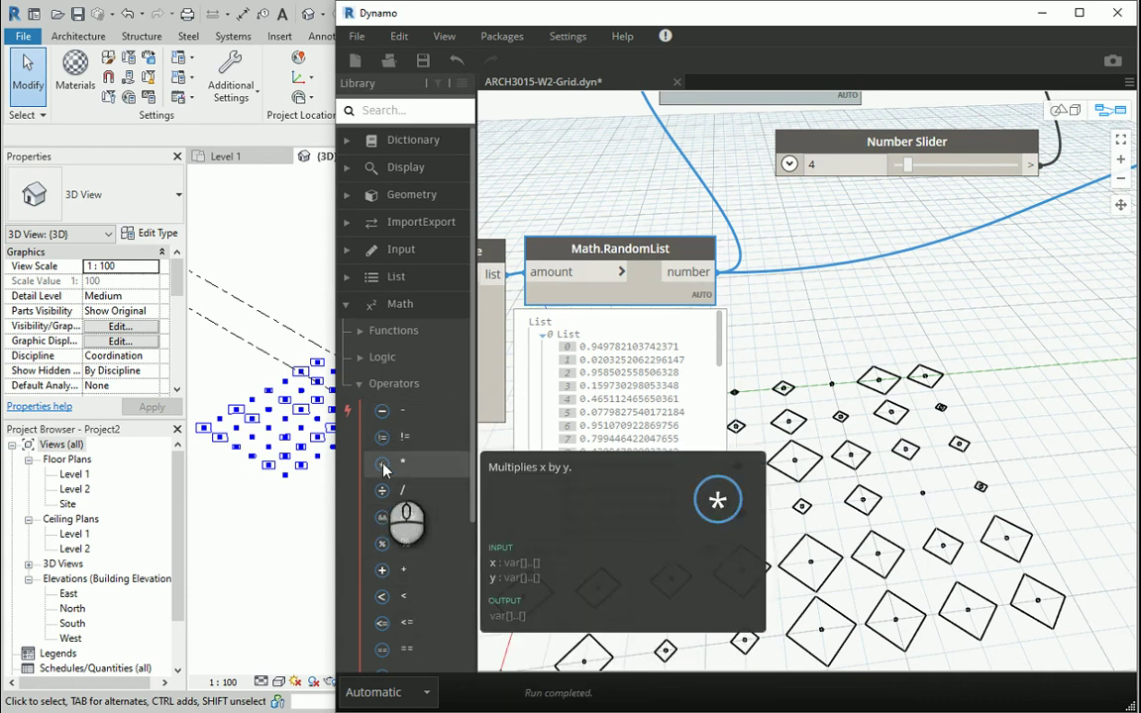
left_click(390, 112)
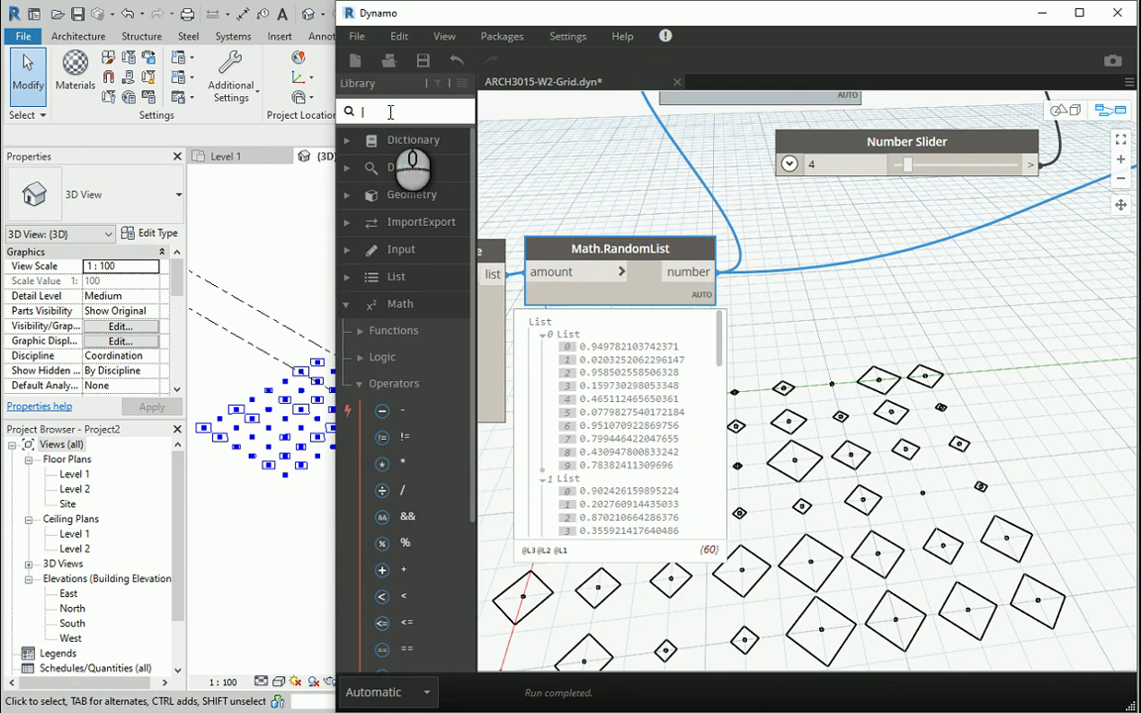
type("*")
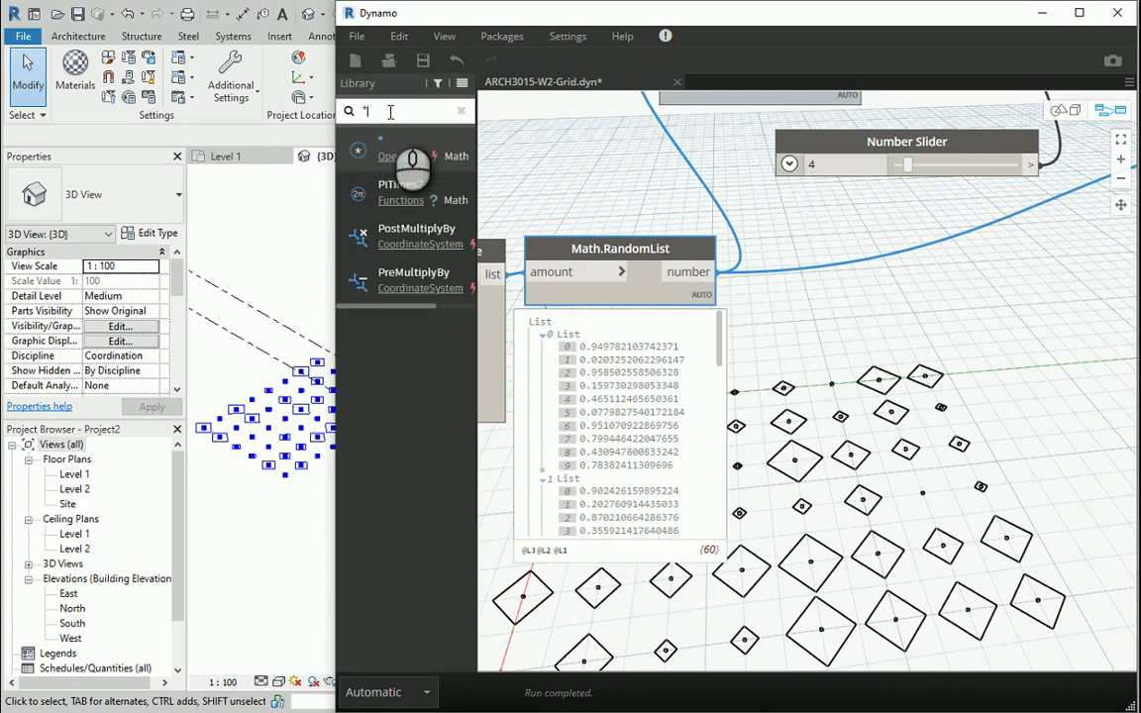
left_click(358, 158)
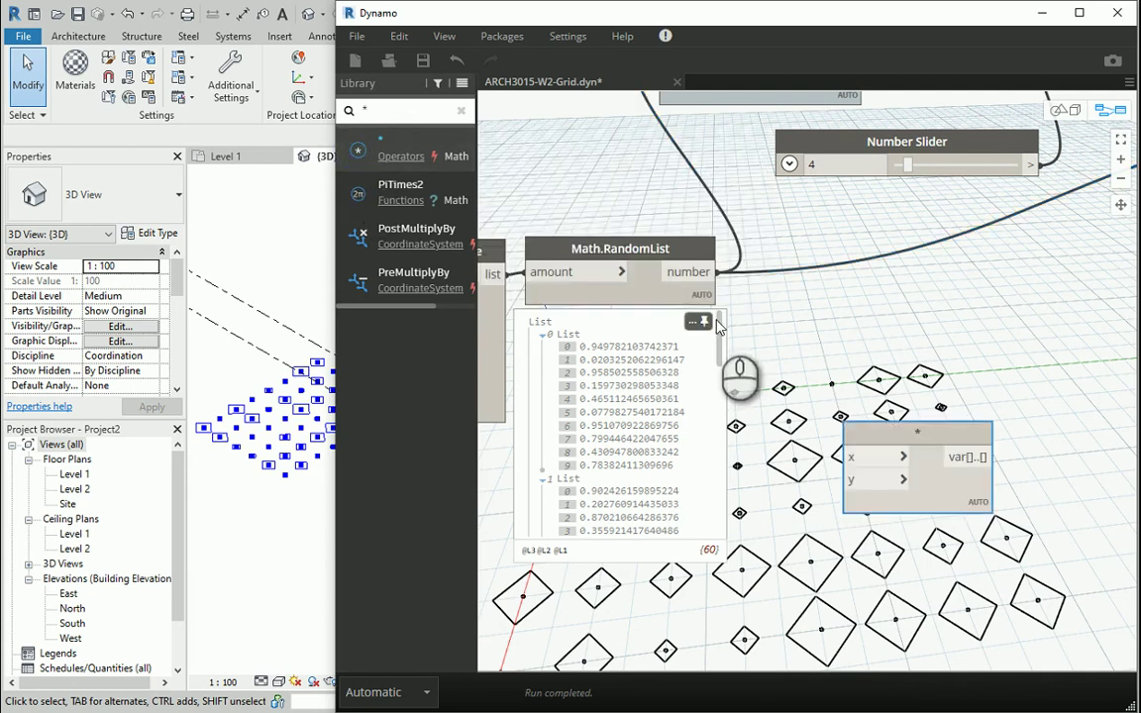
scroll(784, 371, "down", 5)
scroll(1040, 328, "up", 3)
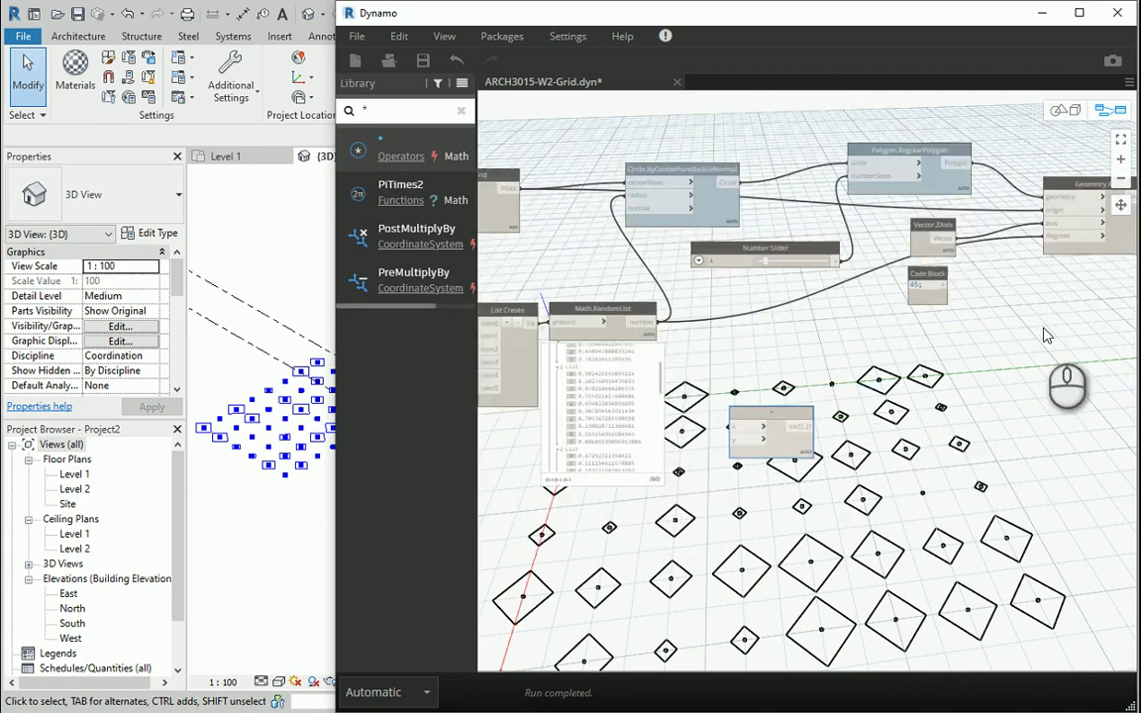
Delete the unused 45 code block and wire the random list into the multiply node's x input.
left_click(910, 270)
left_click_drag(909, 270, 840, 261)
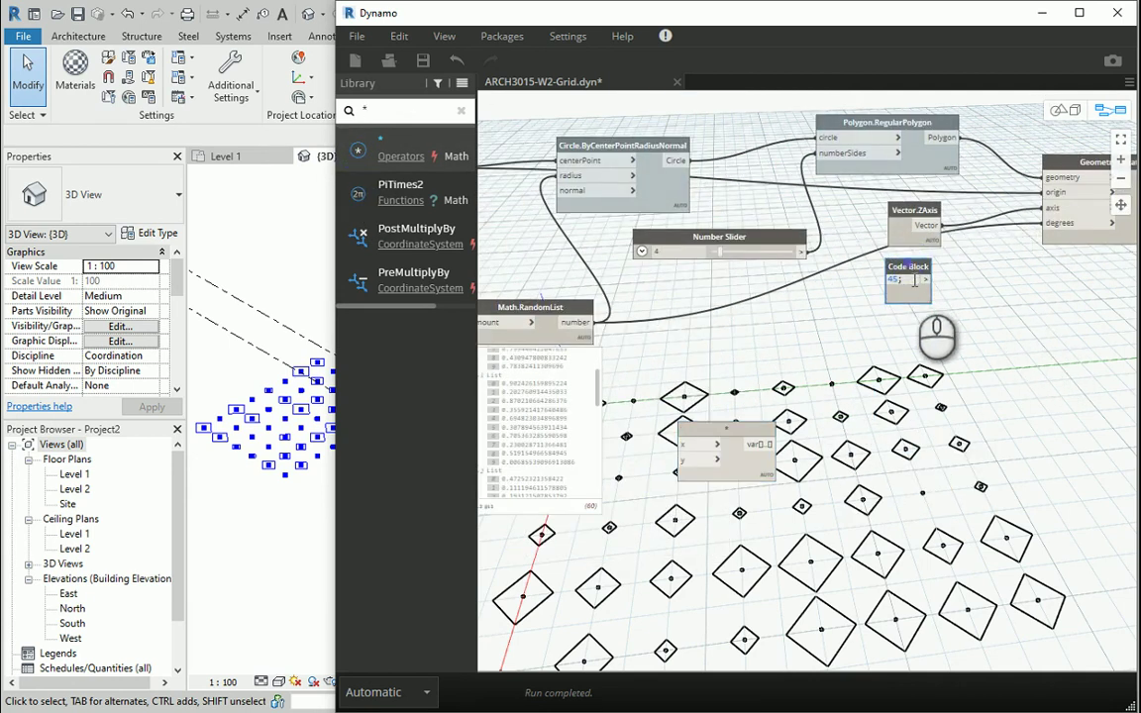
key("Delete")
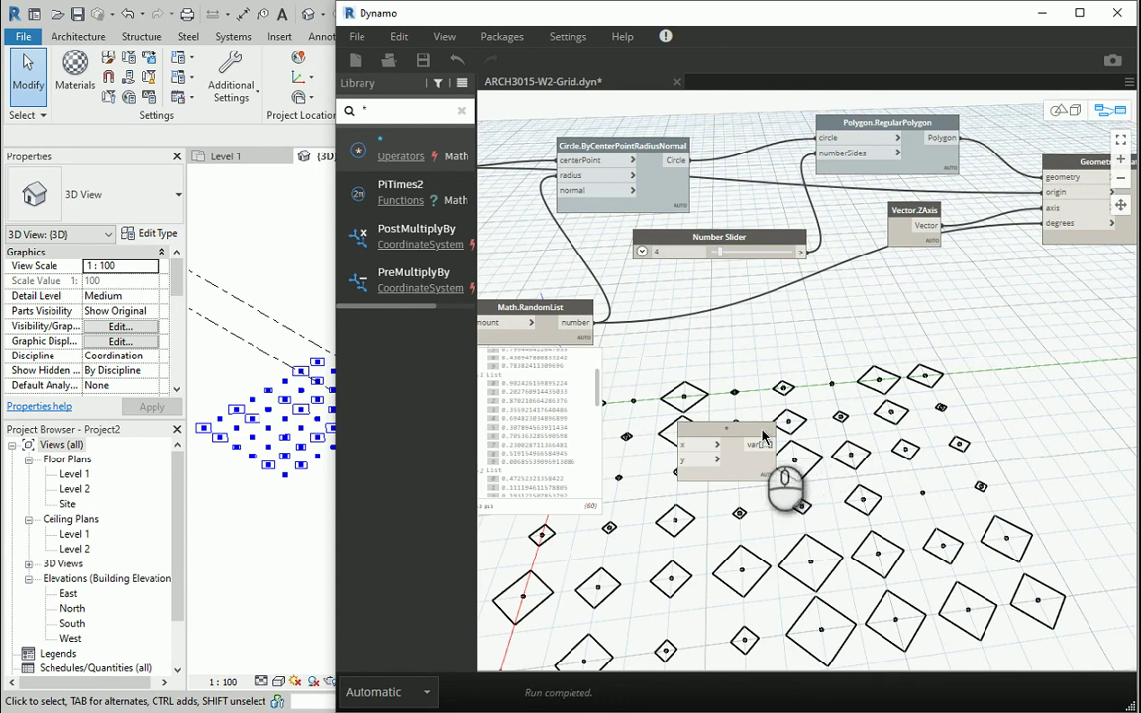
left_click_drag(757, 429, 936, 299)
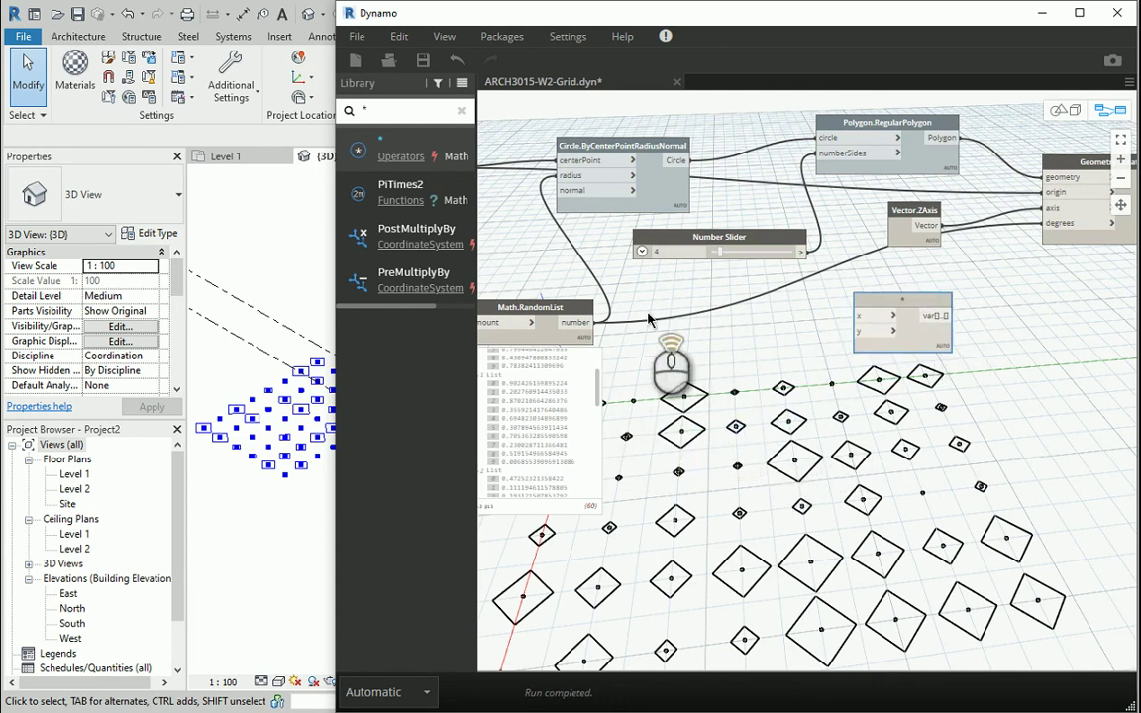
scroll(647, 319, "up", 1)
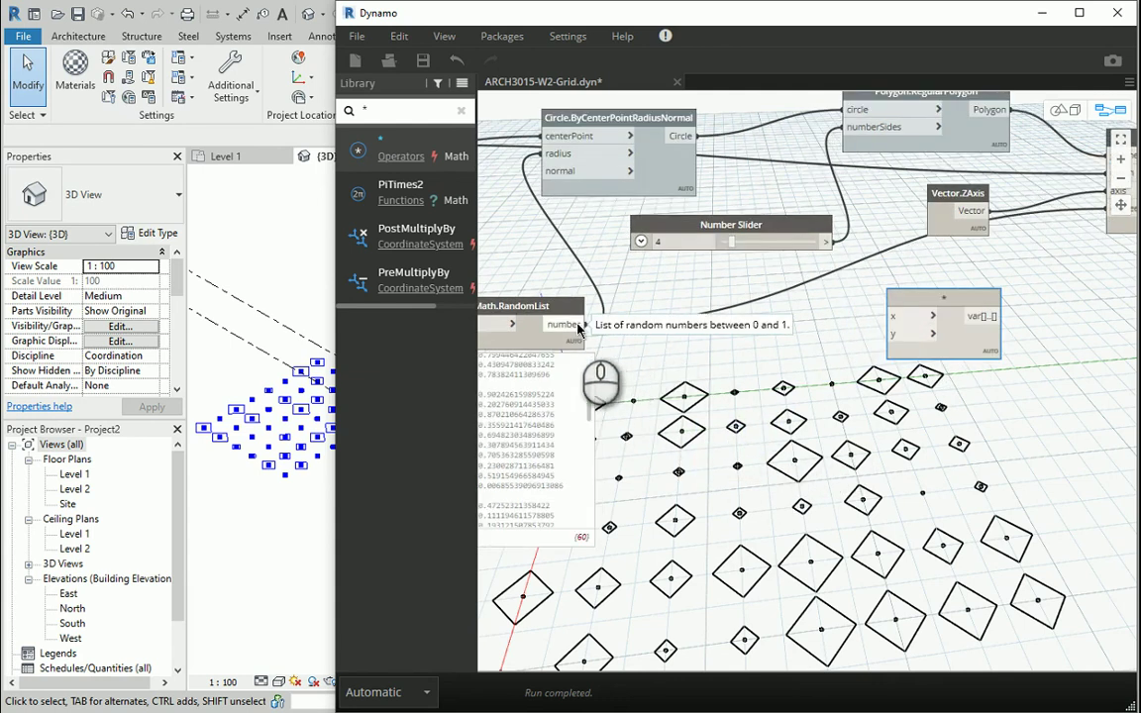
left_click_drag(576, 325, 892, 316)
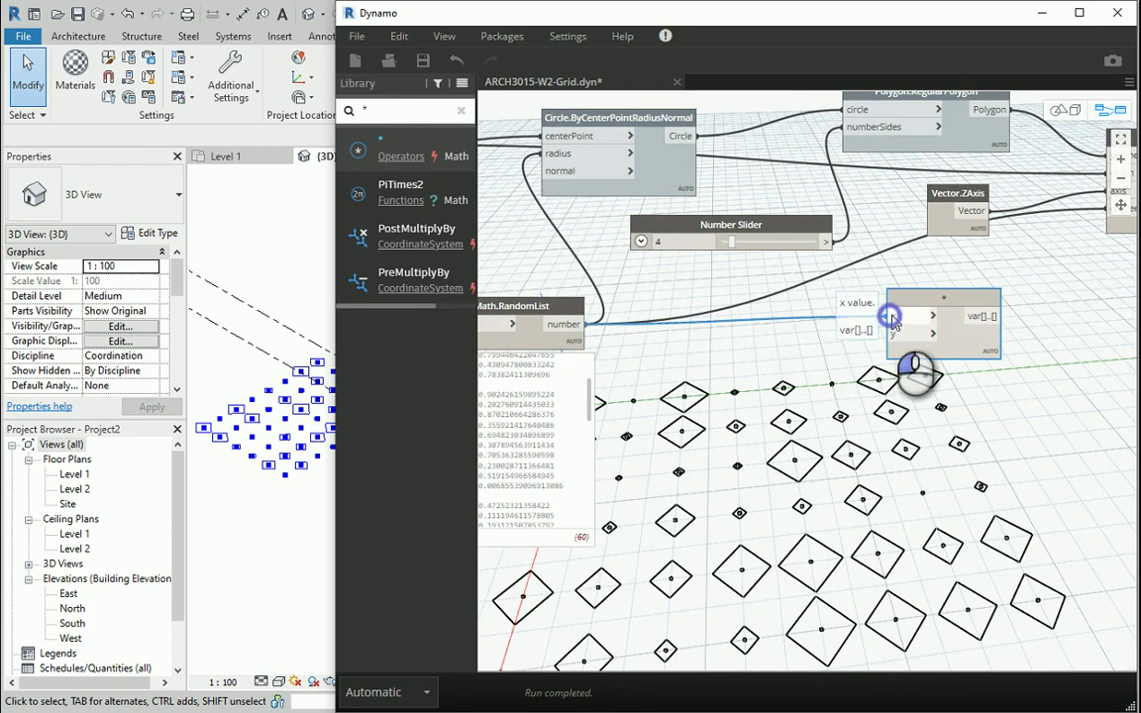
Add a 300 code block and connect it to the multiplication's y input.
double_click(754, 361)
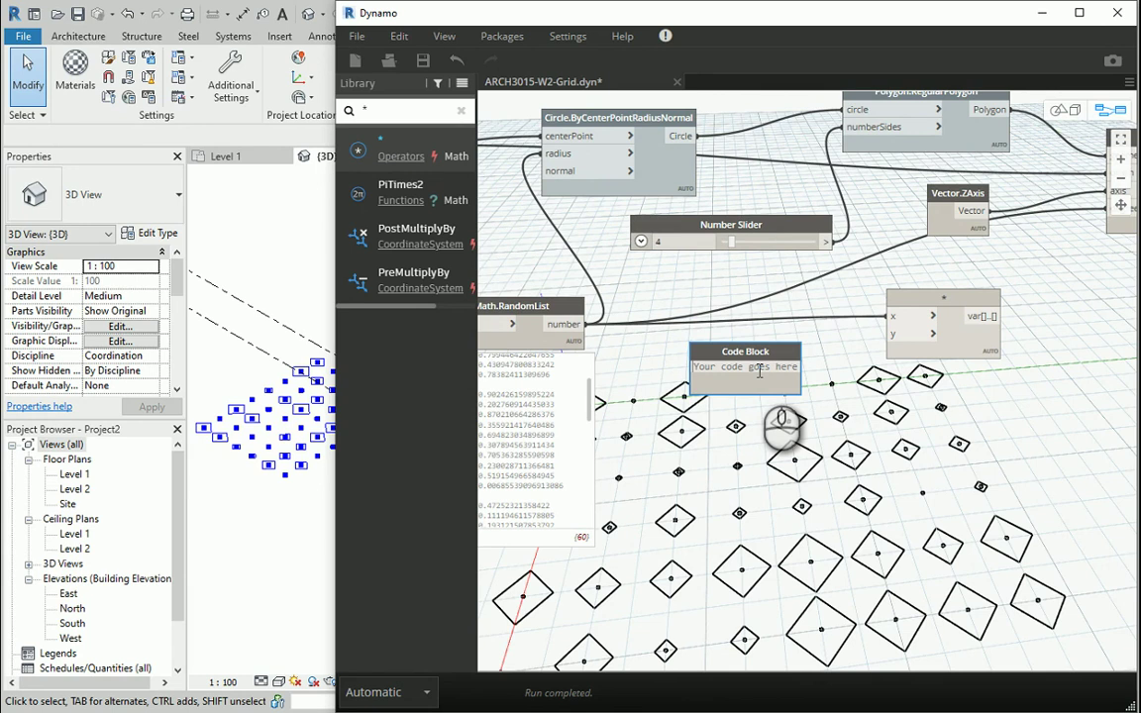
type("3")
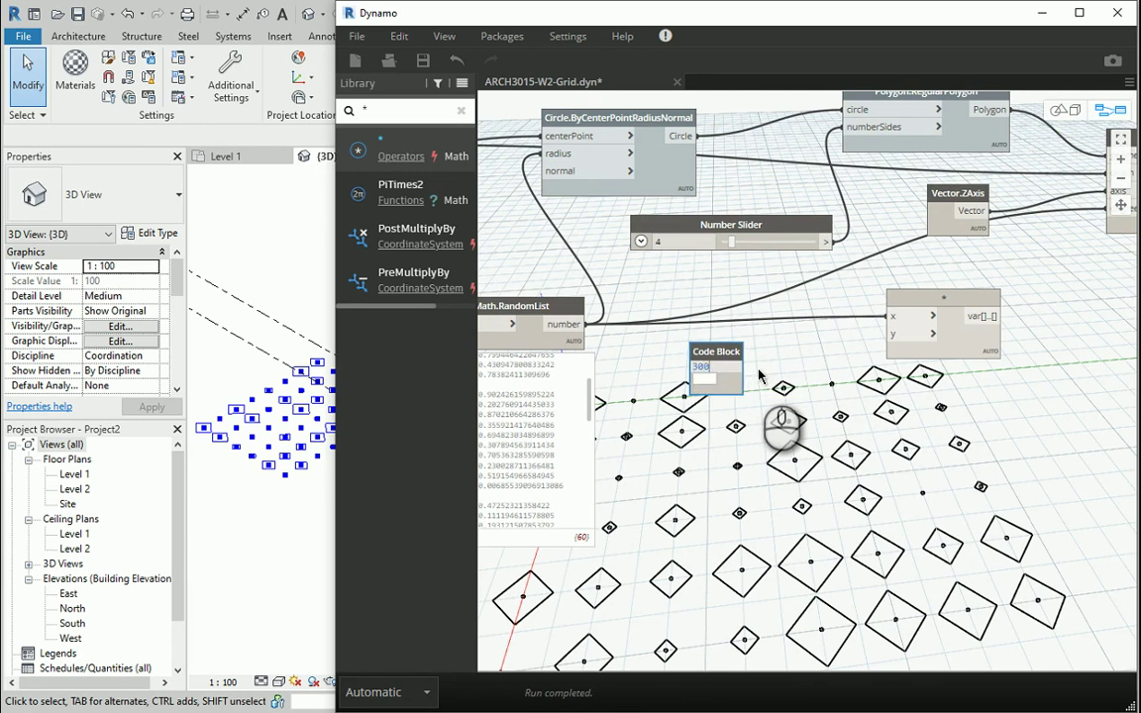
type("00")
left_click(760, 376)
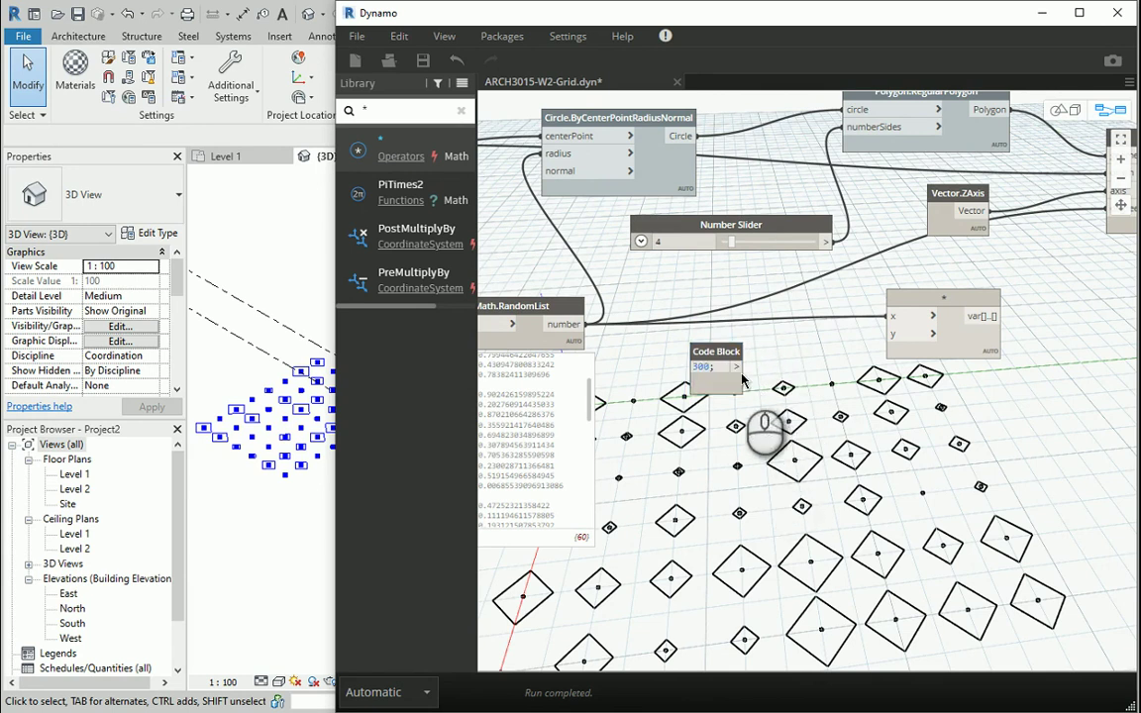
left_click(939, 304)
left_click(989, 372)
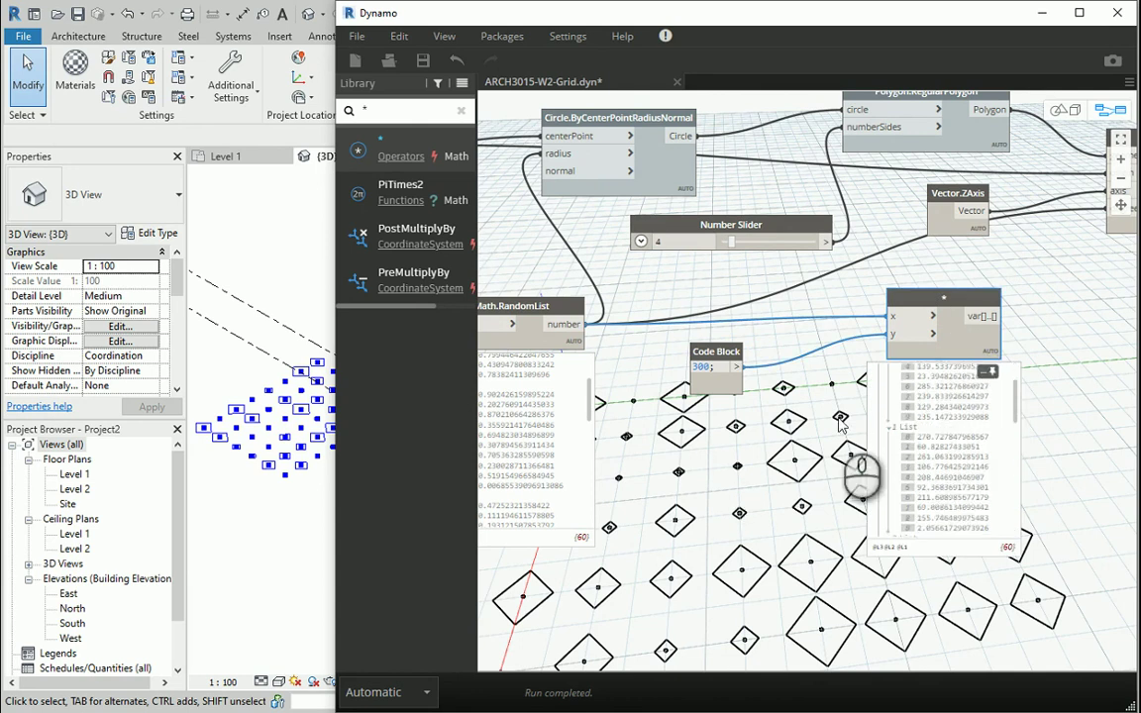
scroll(912, 456, "up", 3)
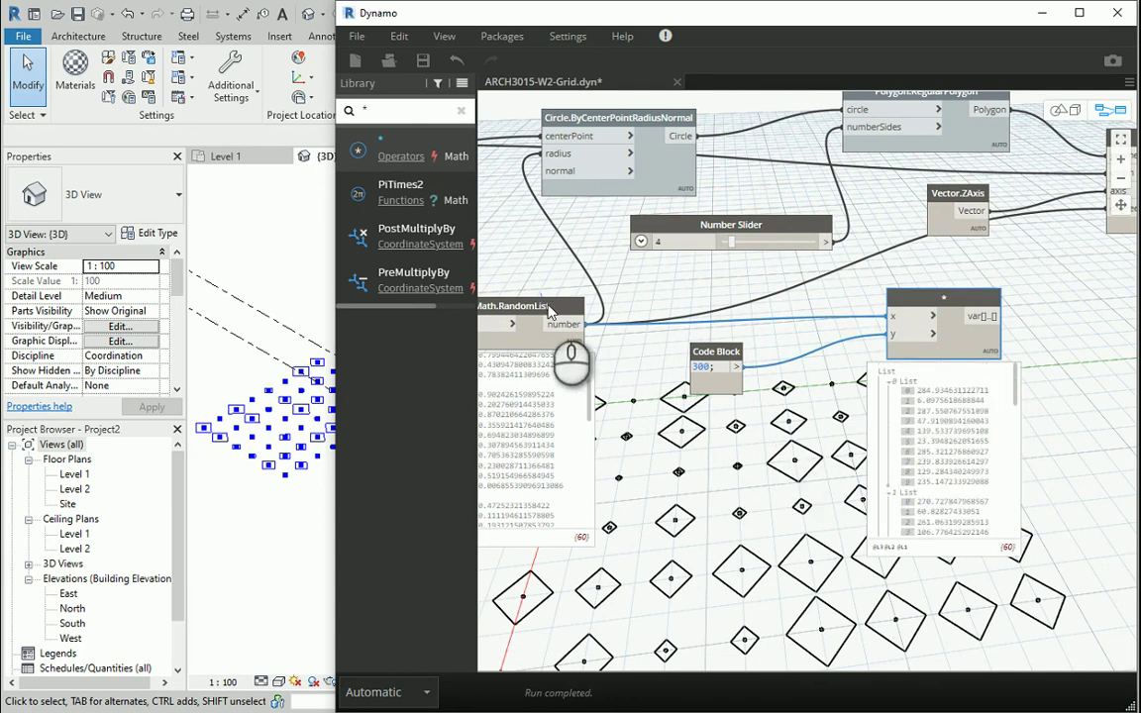
left_click_drag(550, 312, 624, 317)
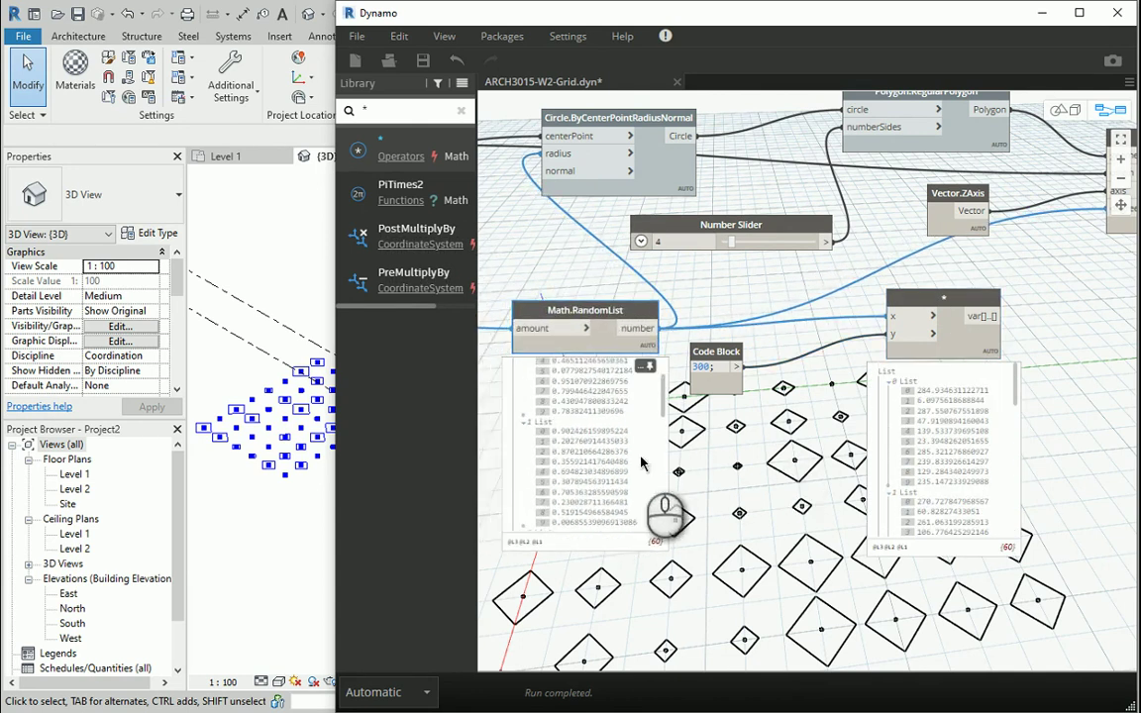
Wire the * node's output into Geometry.Rotate's degrees input.
scroll(738, 459, "up", 2)
scroll(555, 451, "up", 5)
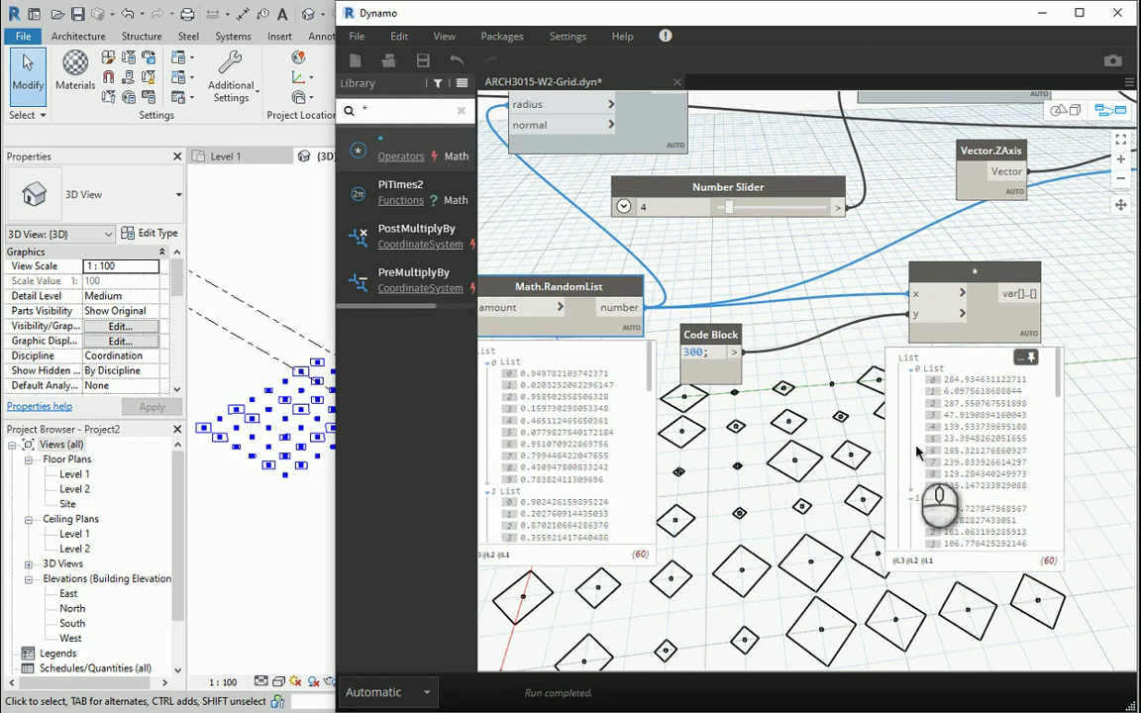
scroll(734, 377, "down", 1)
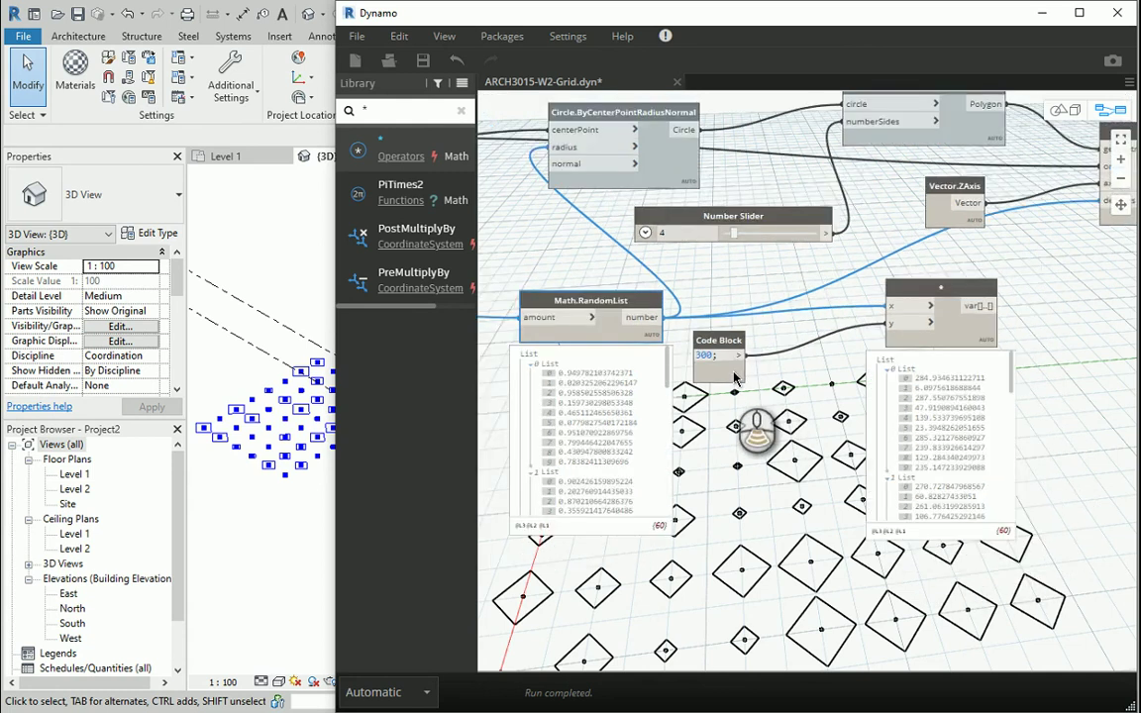
scroll(1075, 382, "down", 2)
scroll(740, 337, "up", 2)
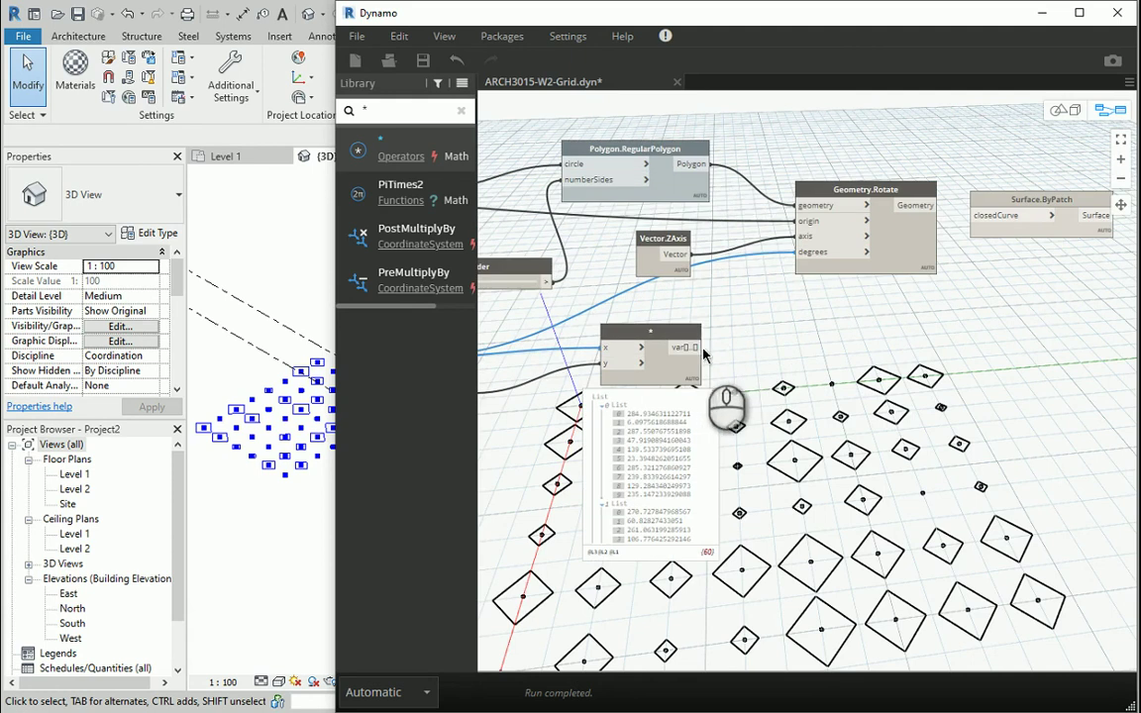
left_click_drag(693, 348, 802, 252)
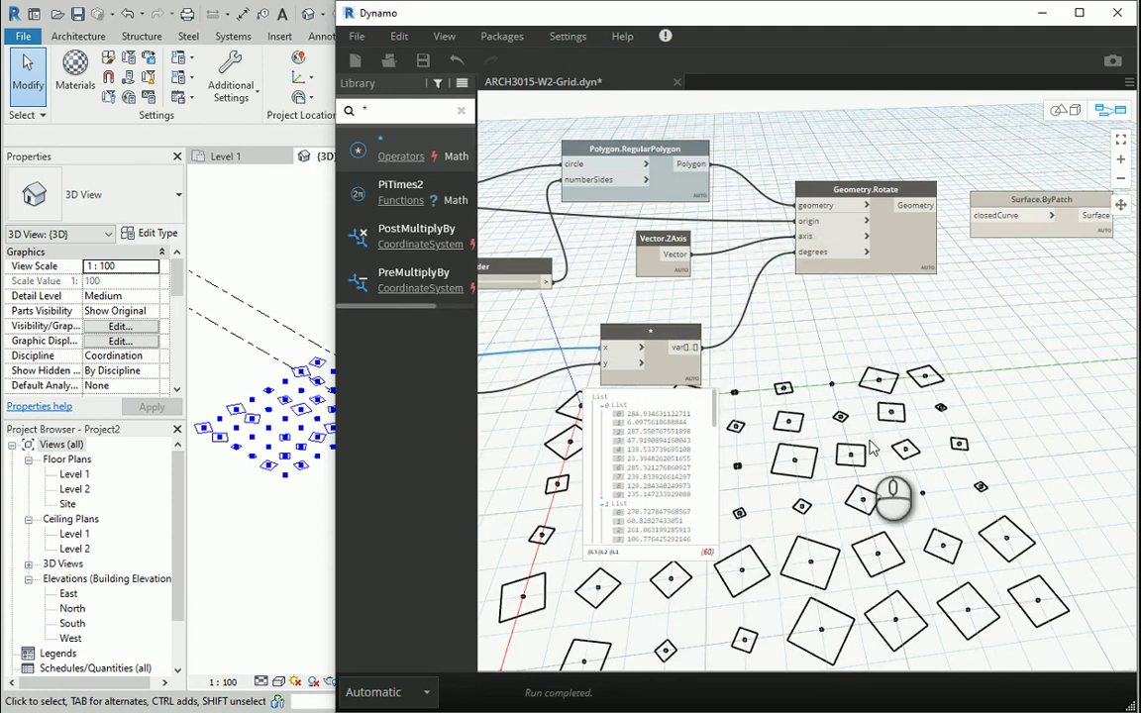
scroll(728, 294, "down", 2)
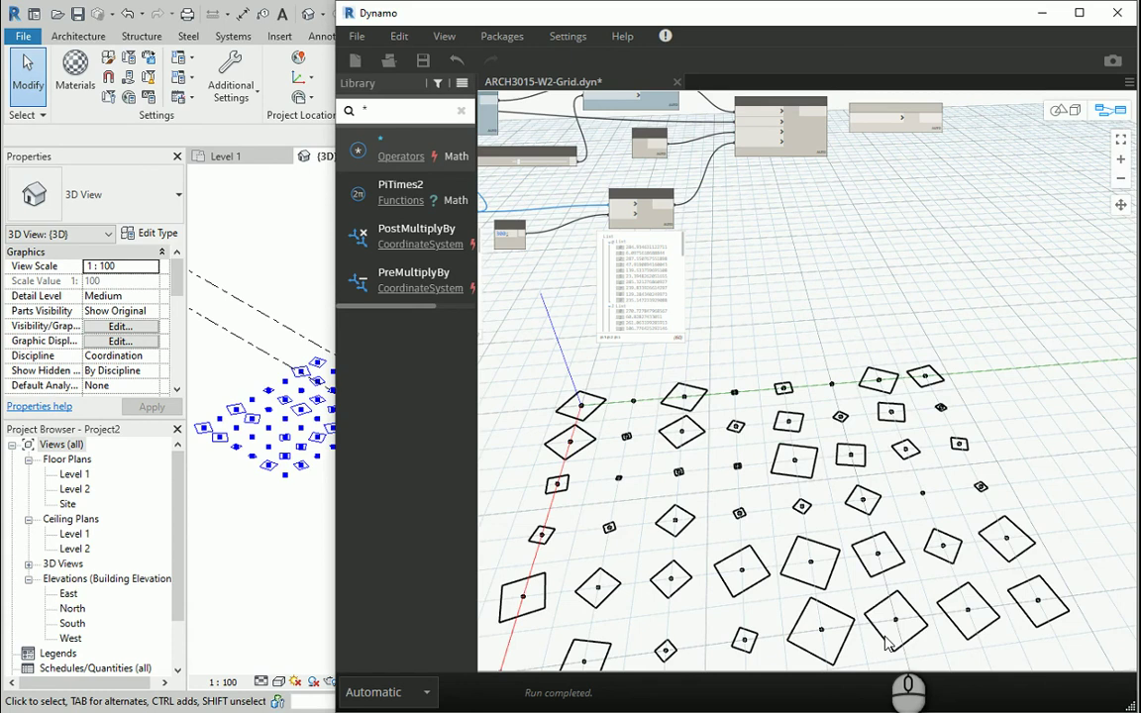
scroll(880, 622, "up", 2)
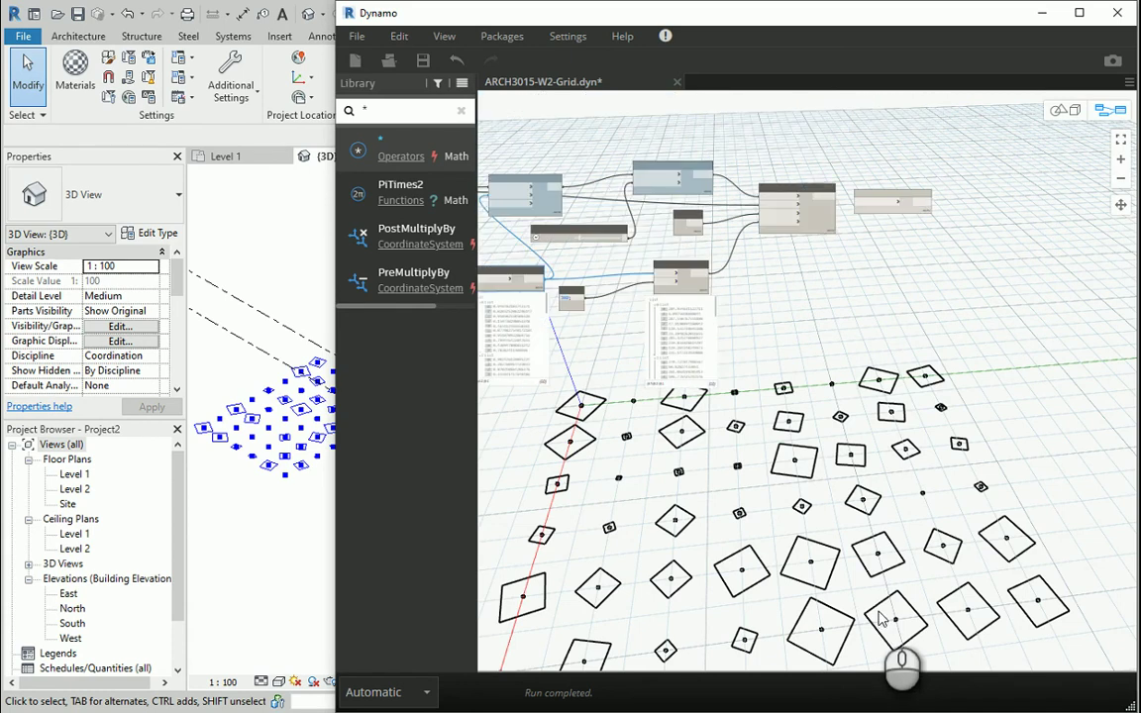
scroll(862, 213, "up", 4)
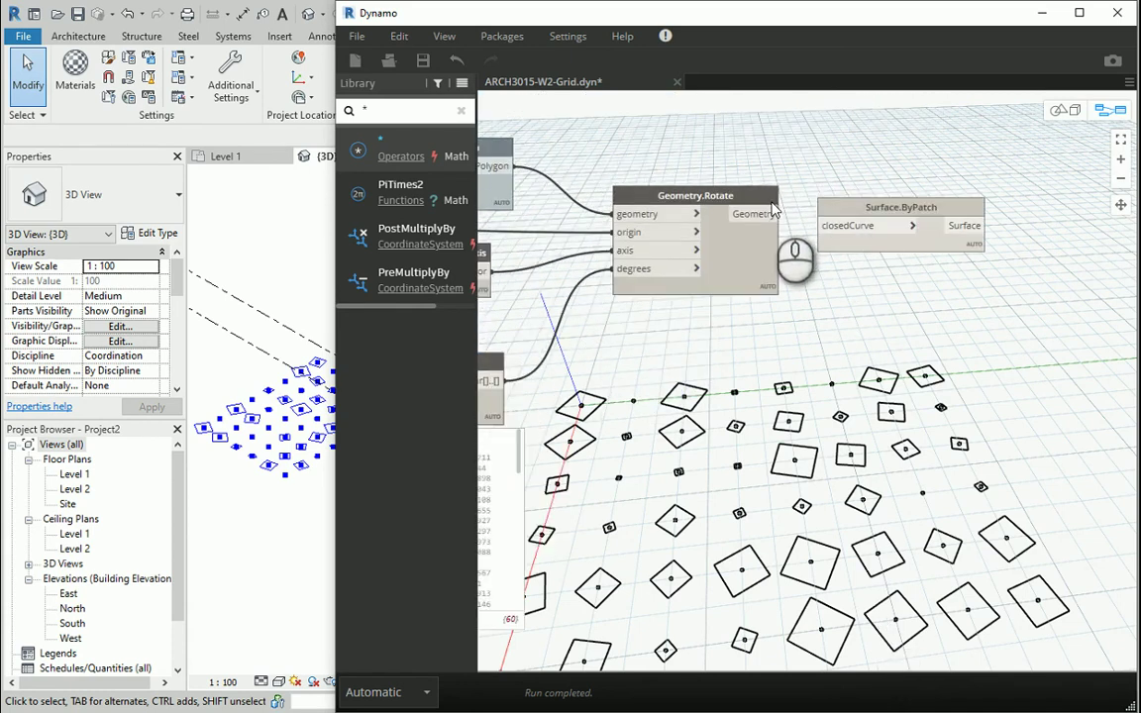
Connect Geometry.Rotate's output to Surface.ByPatch's closedCurve input to make filled squares.
left_click_drag(774, 213, 821, 226)
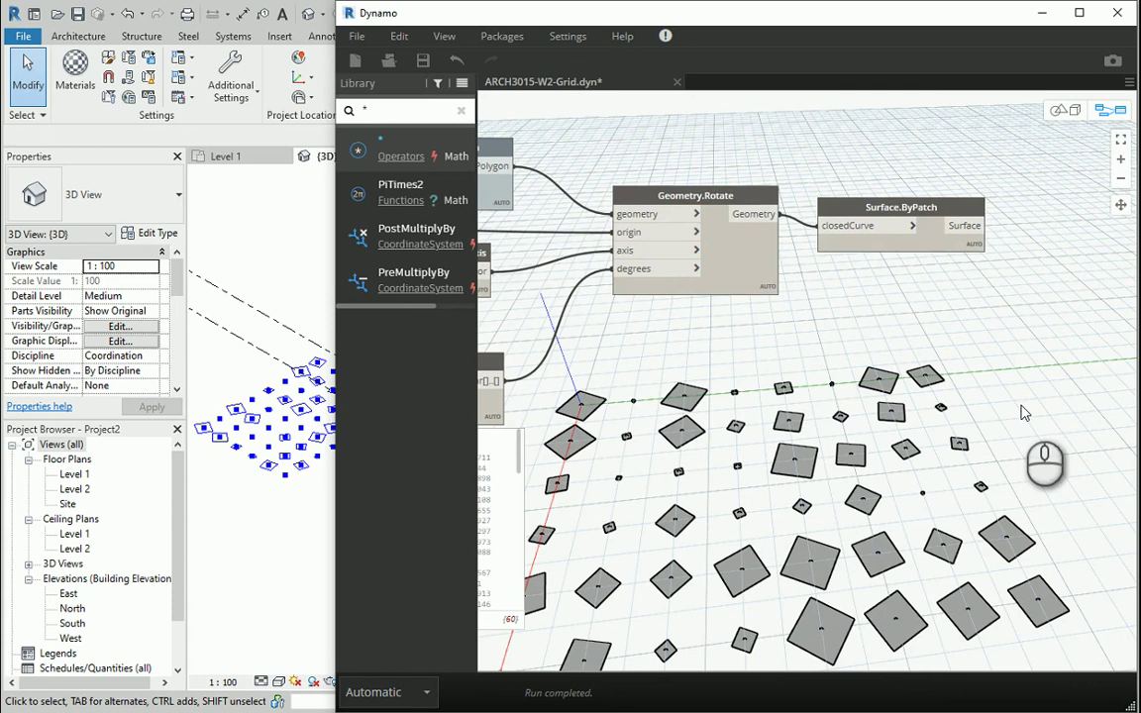
scroll(1036, 339, "down", 1)
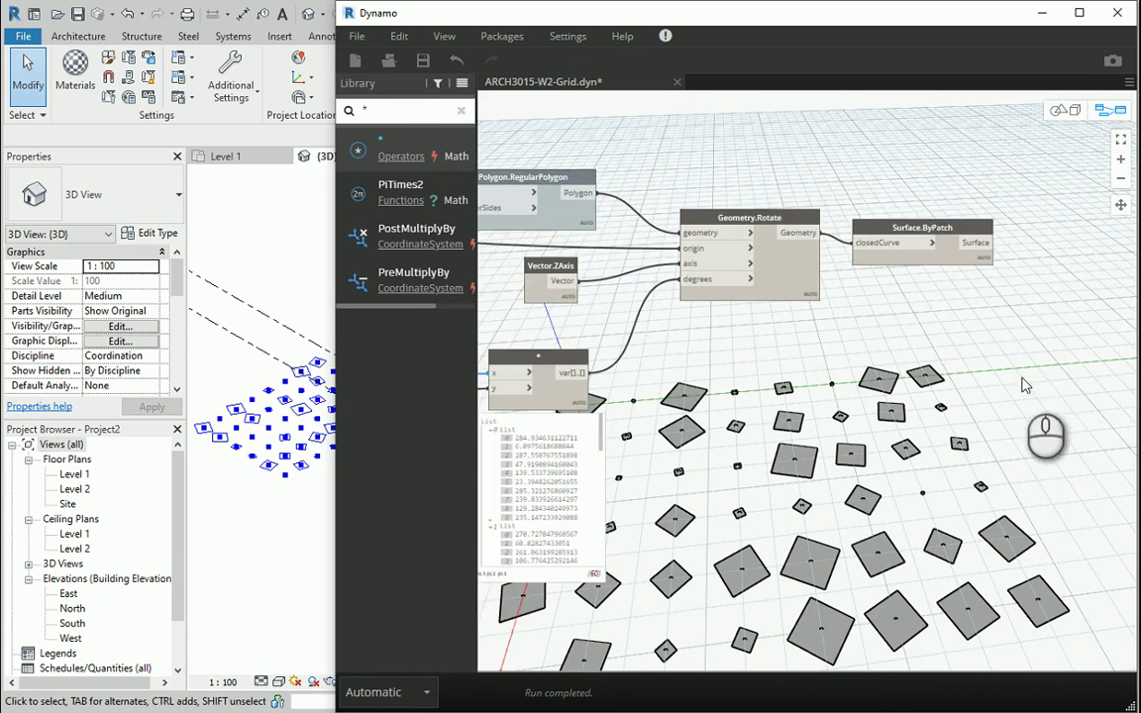
scroll(1021, 353, "down", 2)
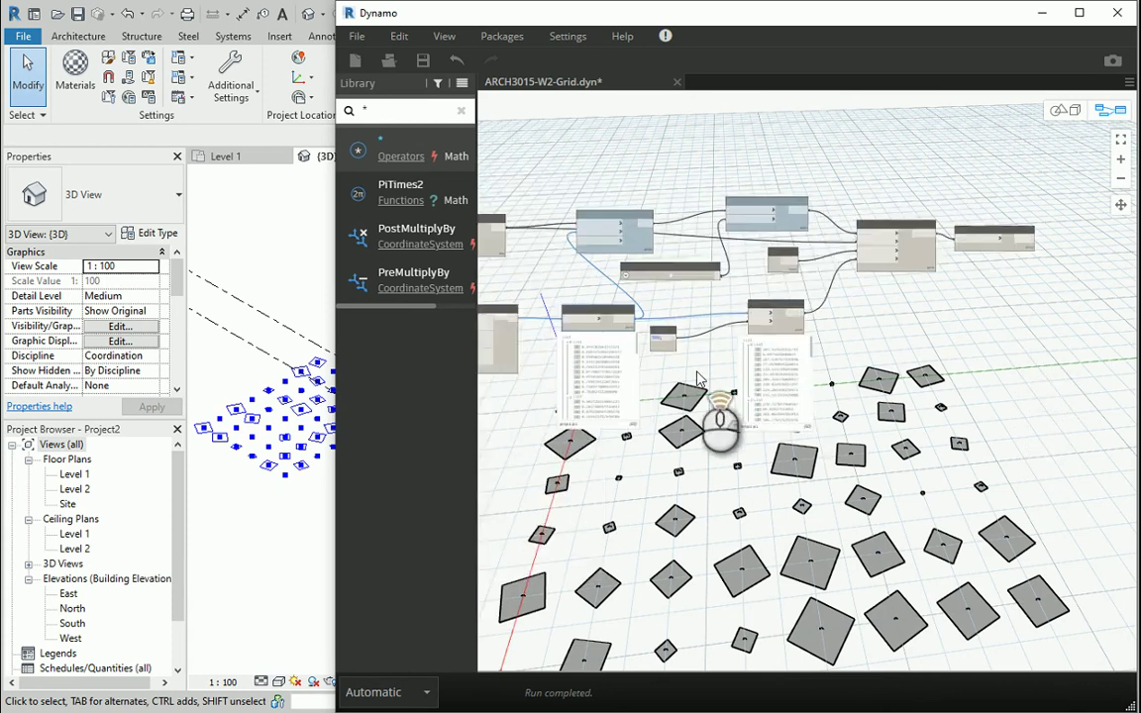
scroll(684, 392, "up", 1)
scroll(684, 393, "up", 2)
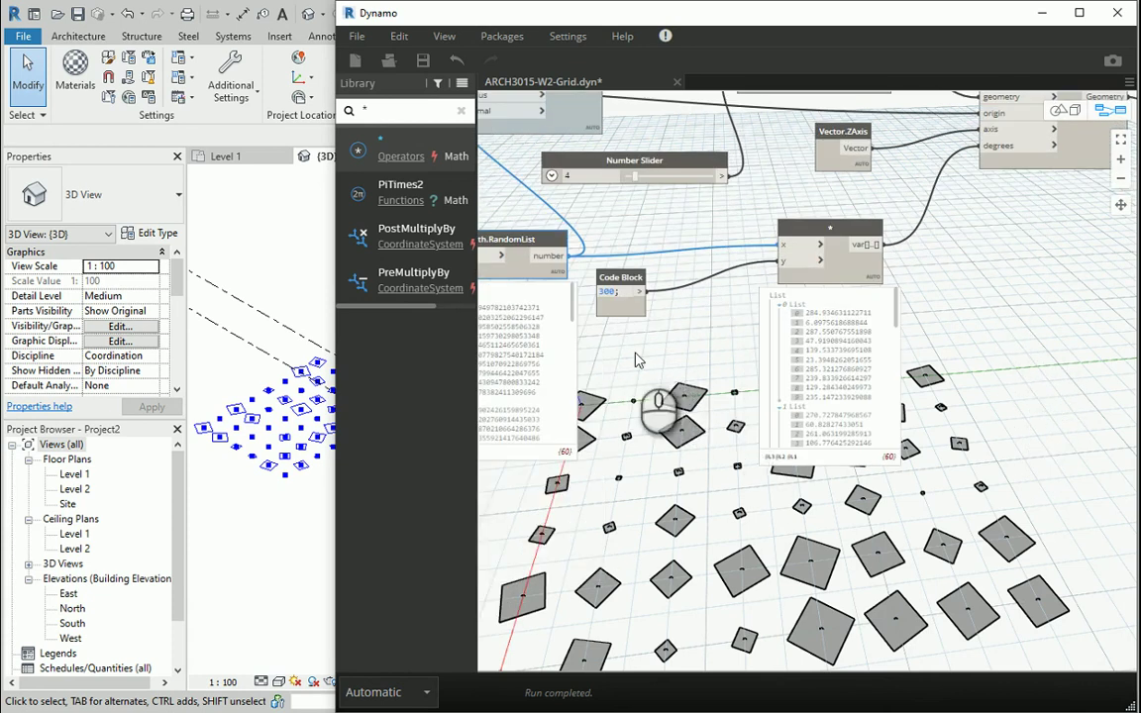
Change the multiplier code block from 300 to 200.
double_click(607, 290)
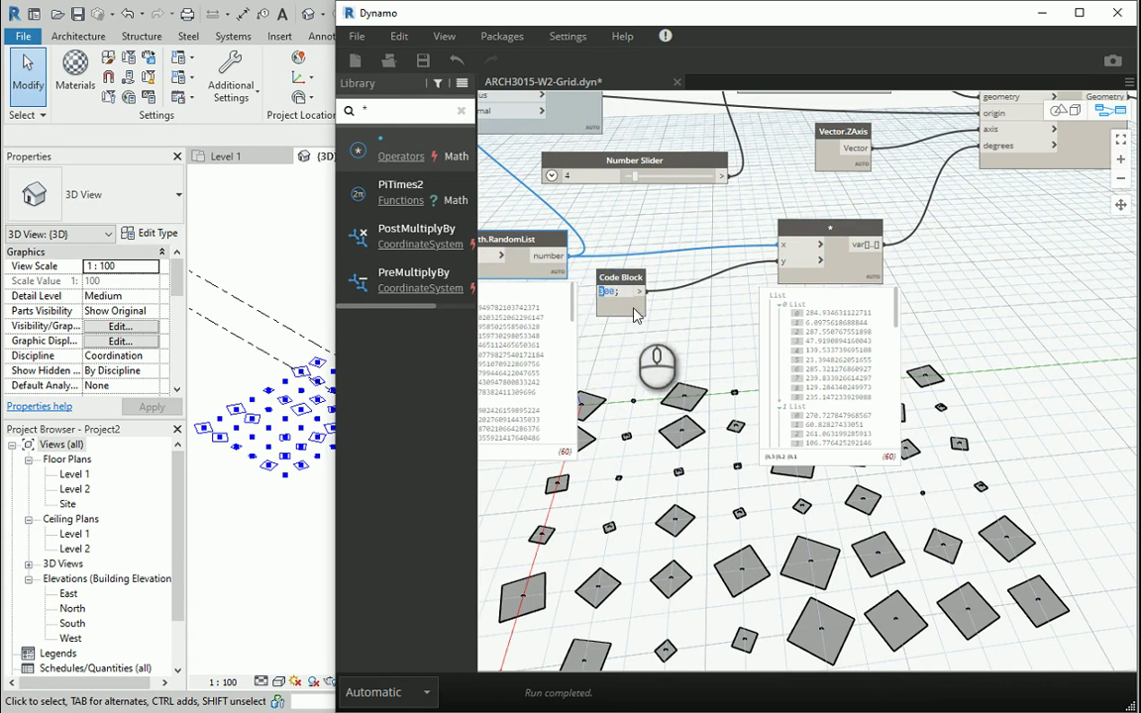
type("200")
left_click(683, 325)
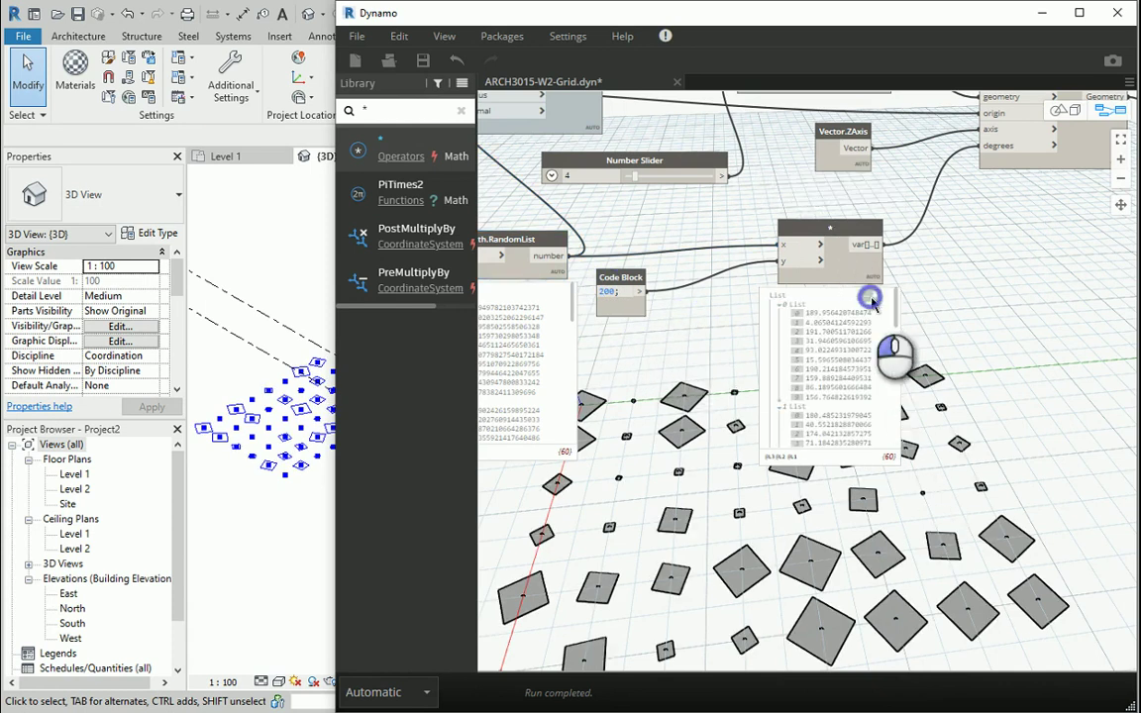
scroll(604, 247, "up", 2)
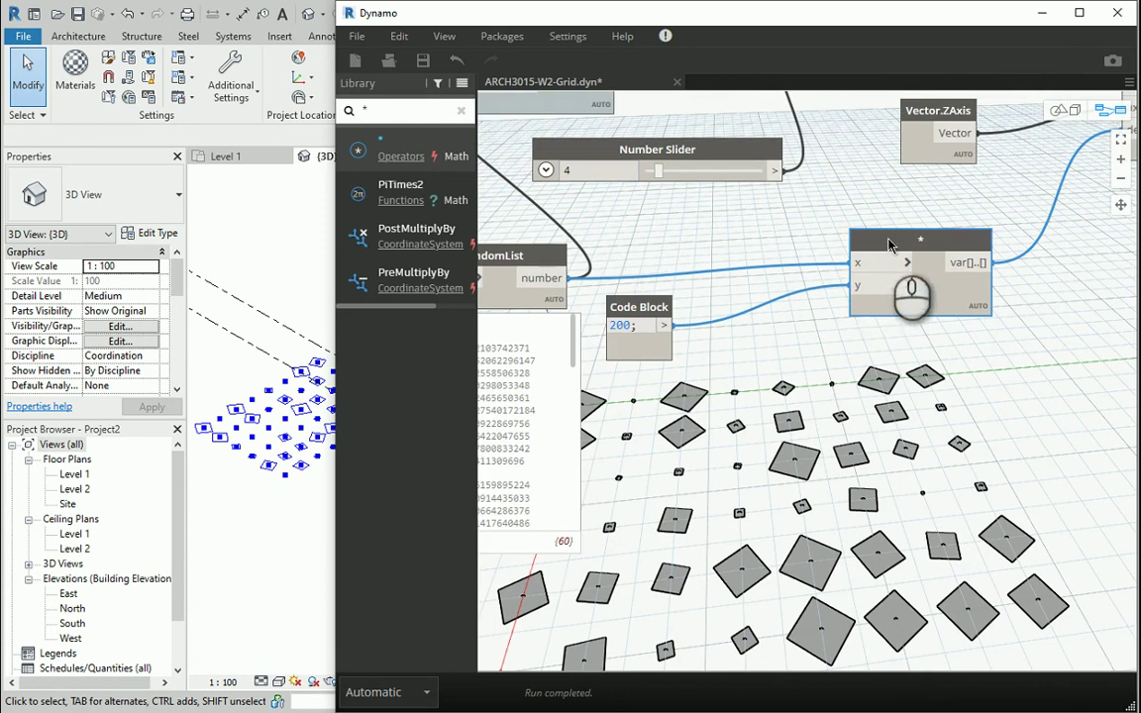
left_click(374, 111)
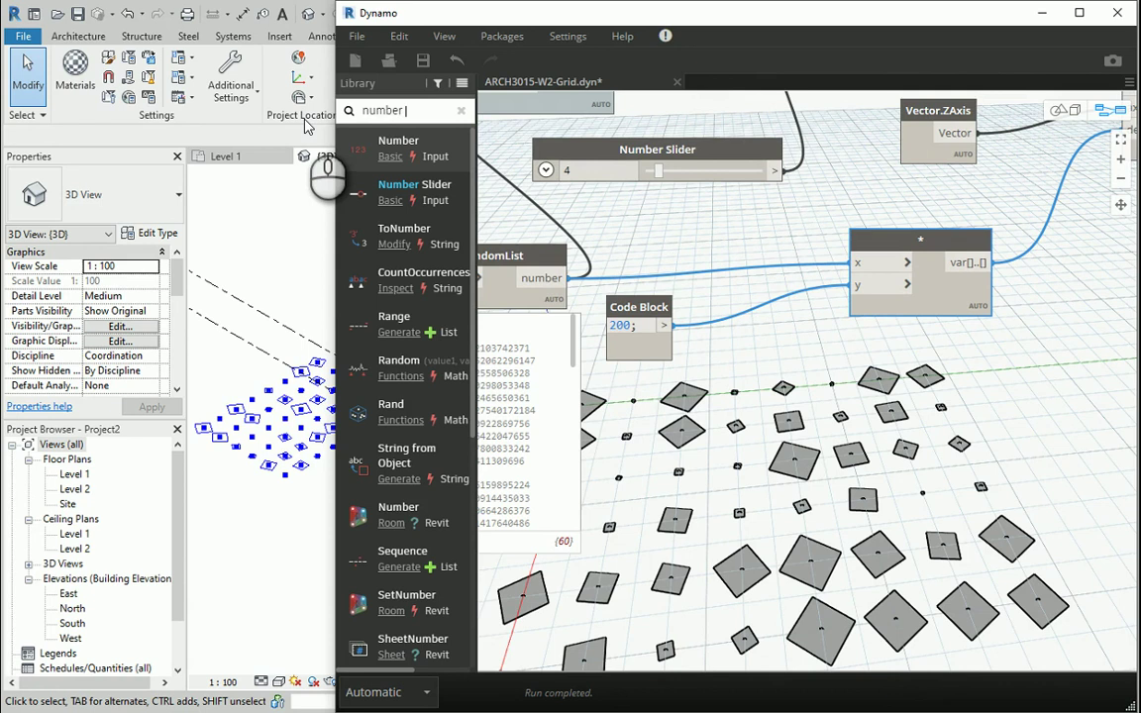
Add a Number Slider and put it in place of the deleted 200 code block.
left_click(387, 188)
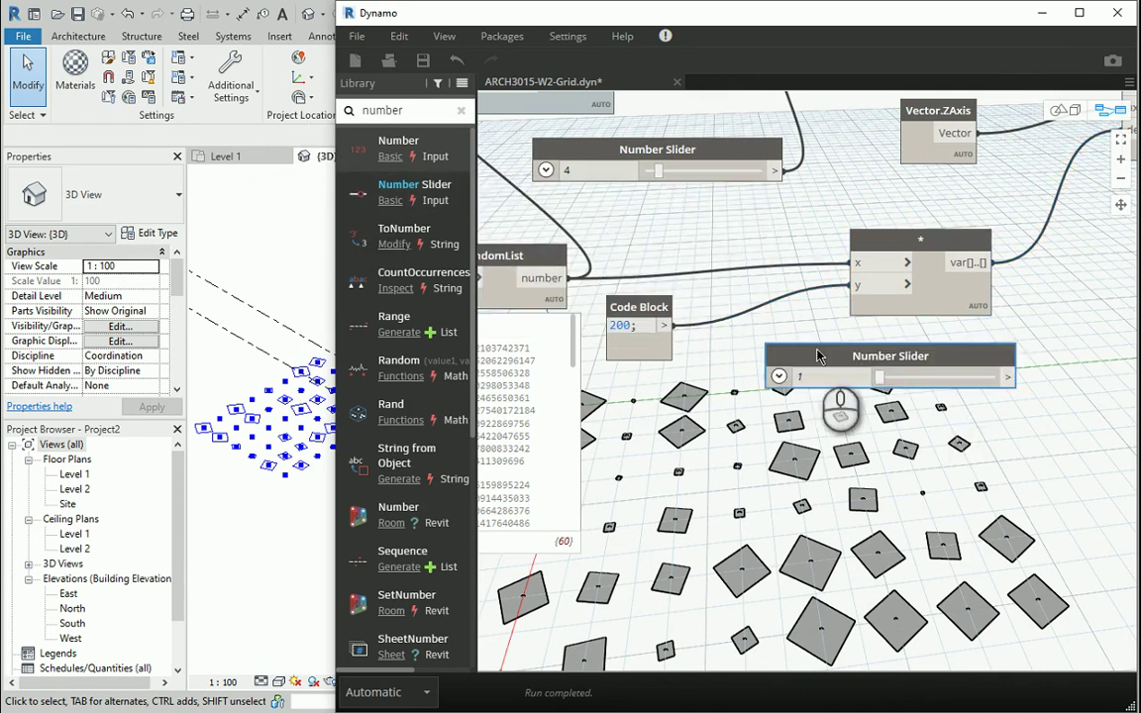
left_click_drag(818, 357, 670, 345)
left_click_drag(919, 243, 999, 232)
left_click(649, 311)
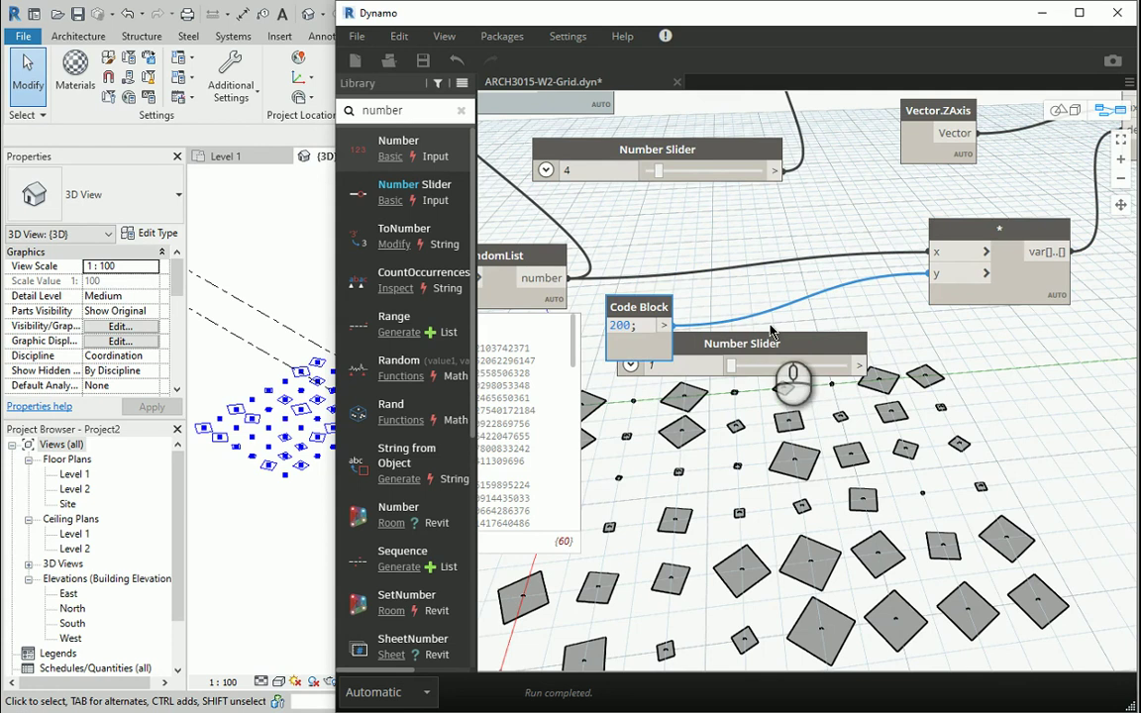
key("Delete")
left_click_drag(768, 353, 757, 322)
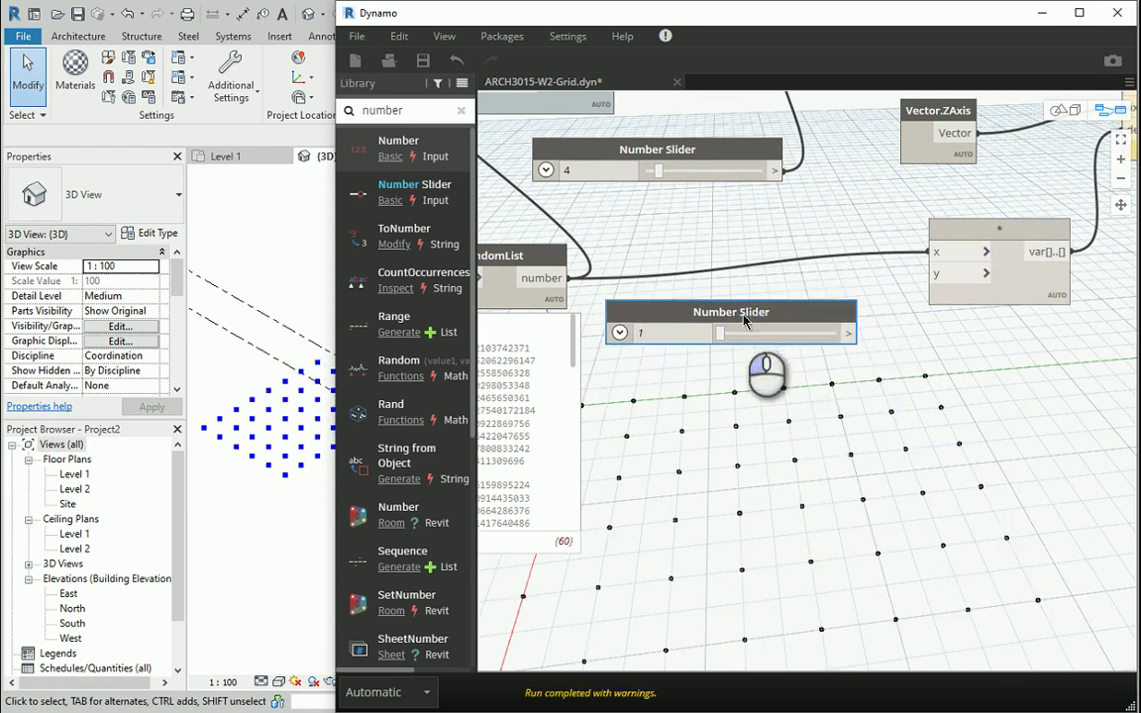
Set the slider range to Min 100, Max 500, Step 1.
left_click(620, 334)
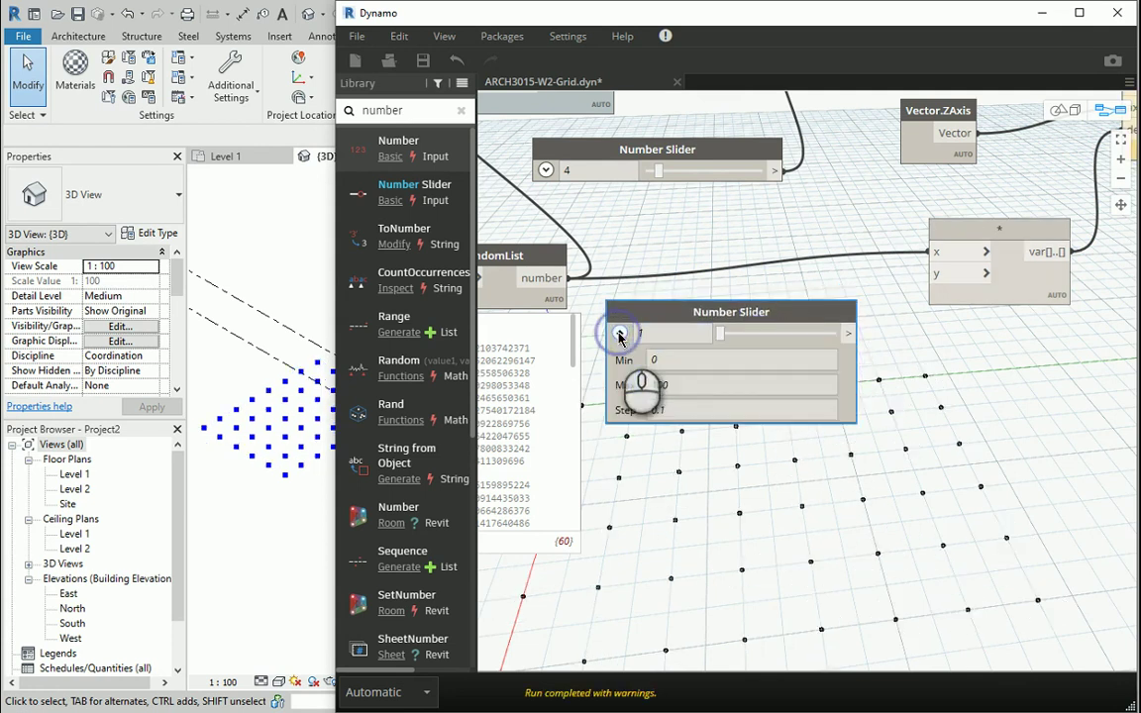
left_click(684, 363)
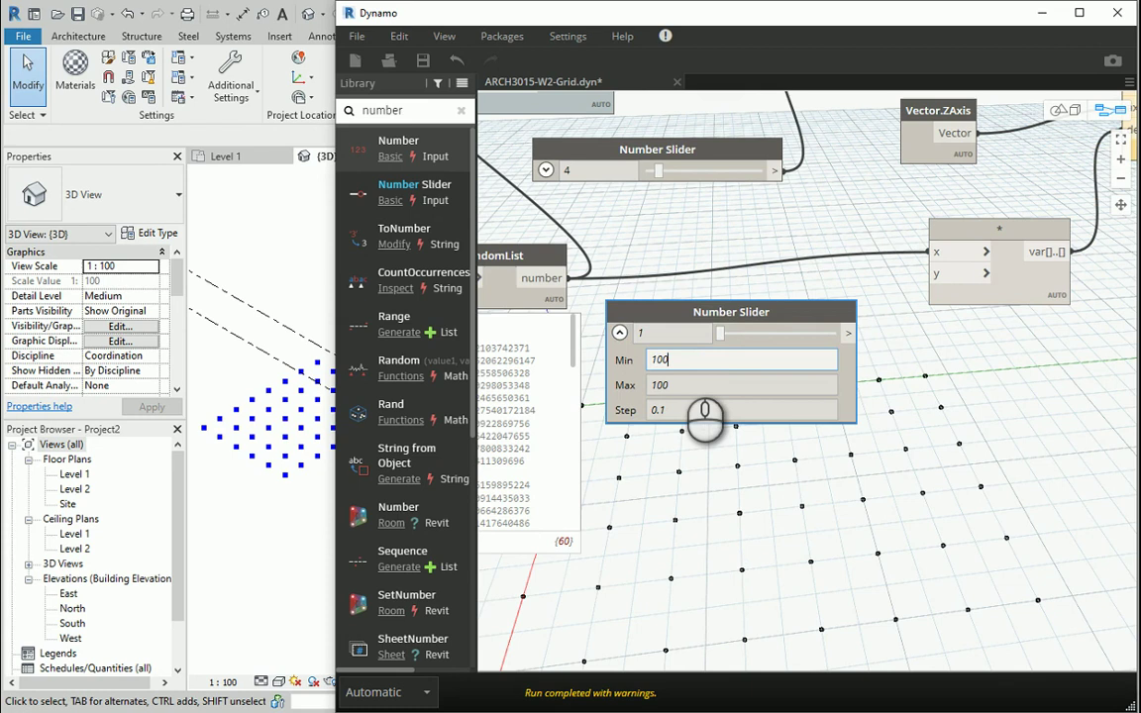
left_click(713, 386)
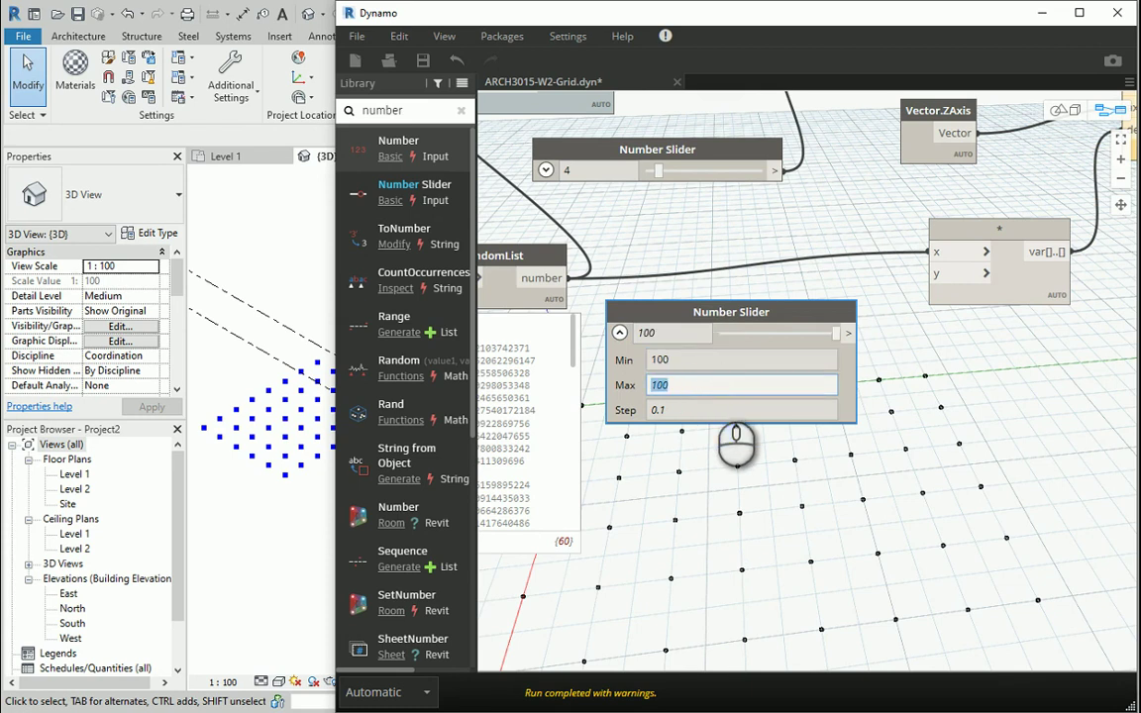
type("500")
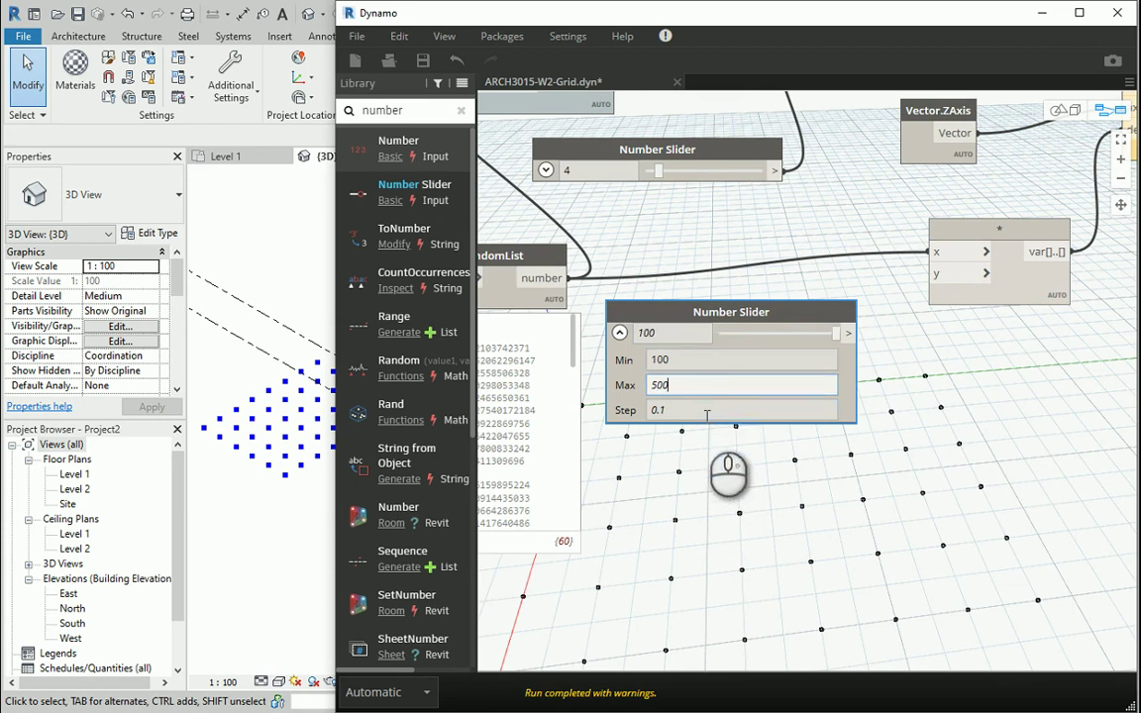
left_click(707, 412)
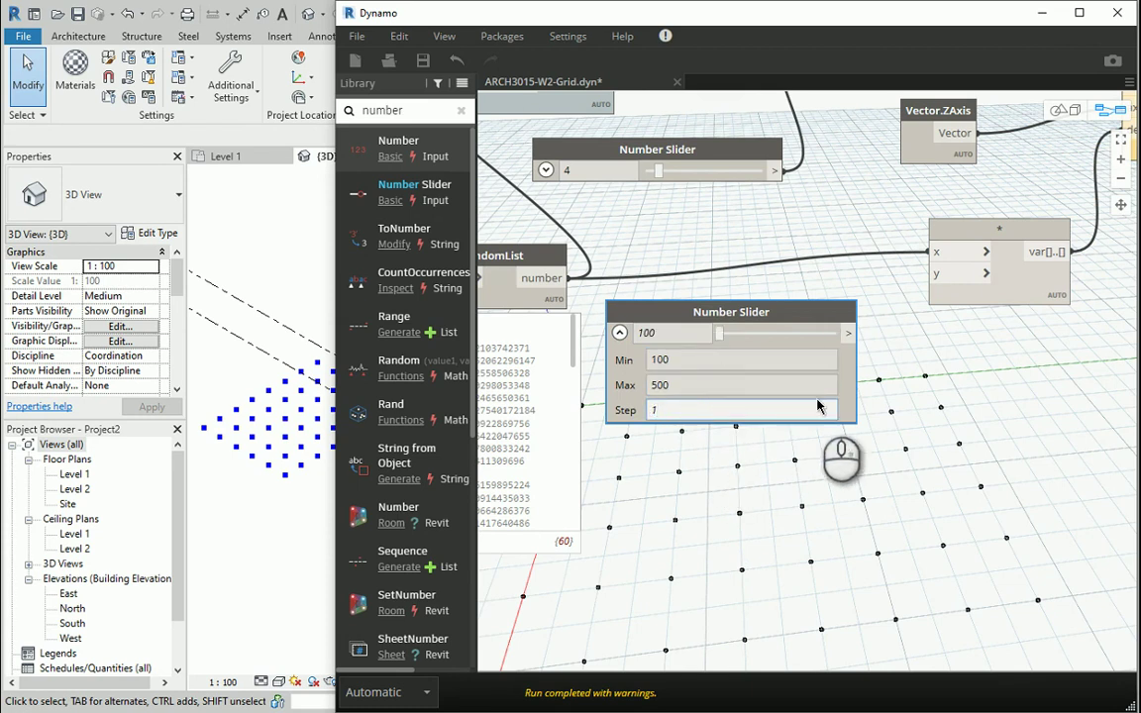
left_click(620, 332)
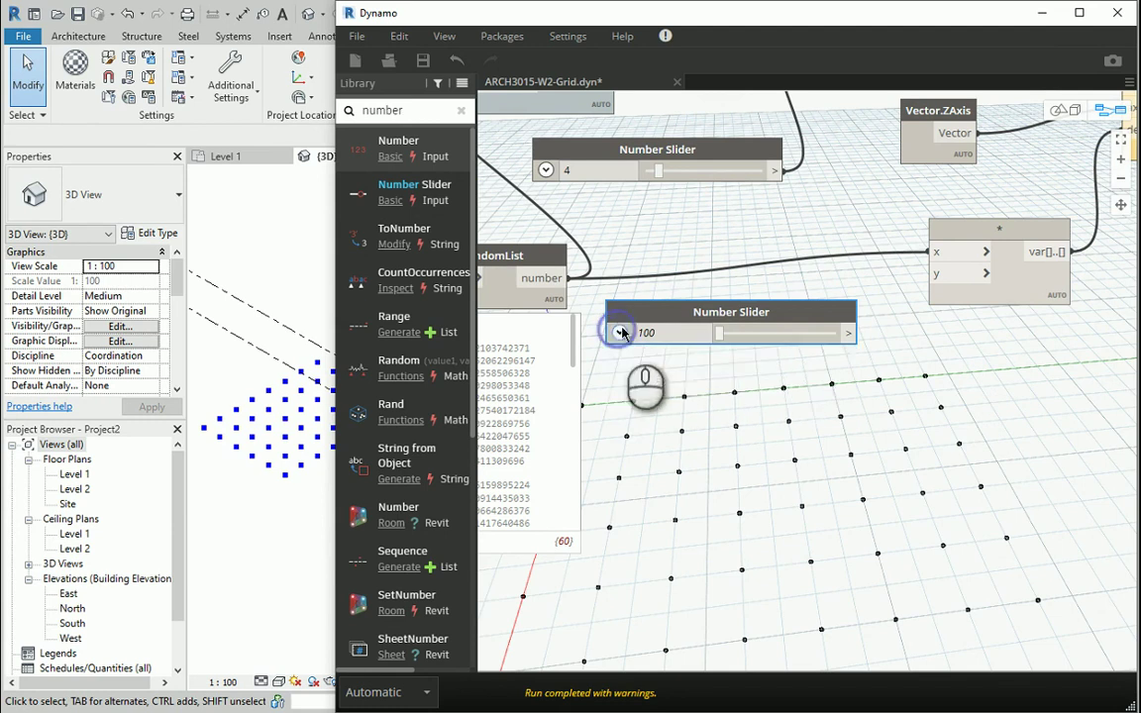
left_click(849, 333)
Connect the Number Slider to the multiplication node's y input.
left_click(936, 273)
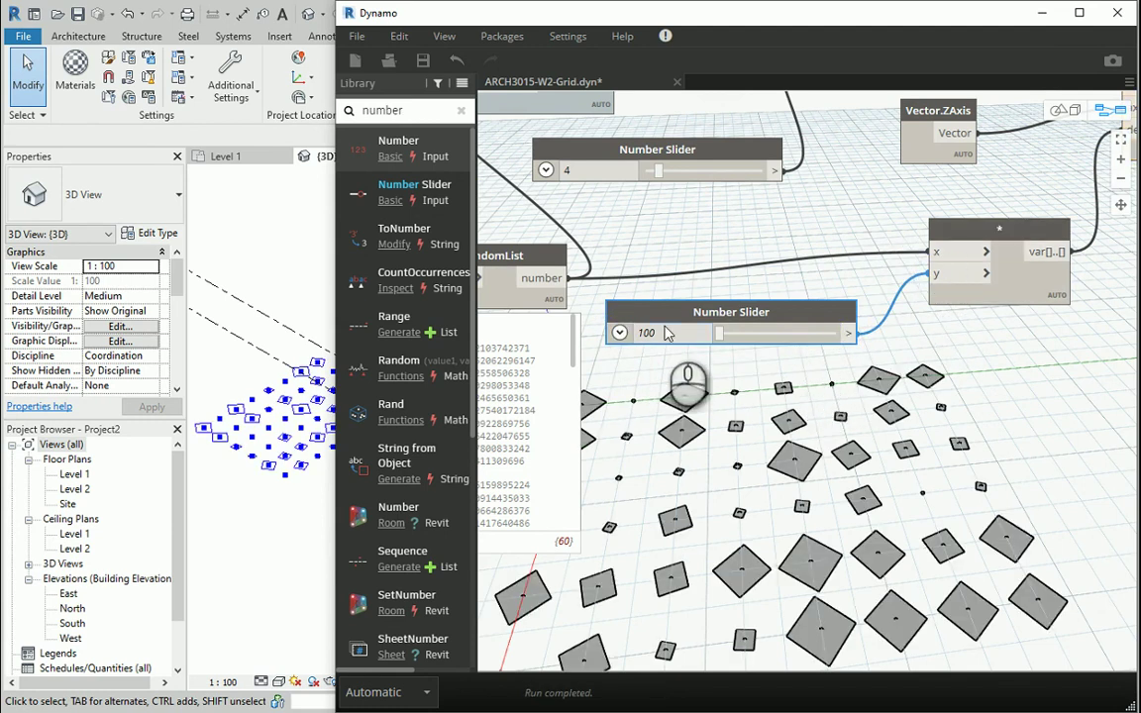